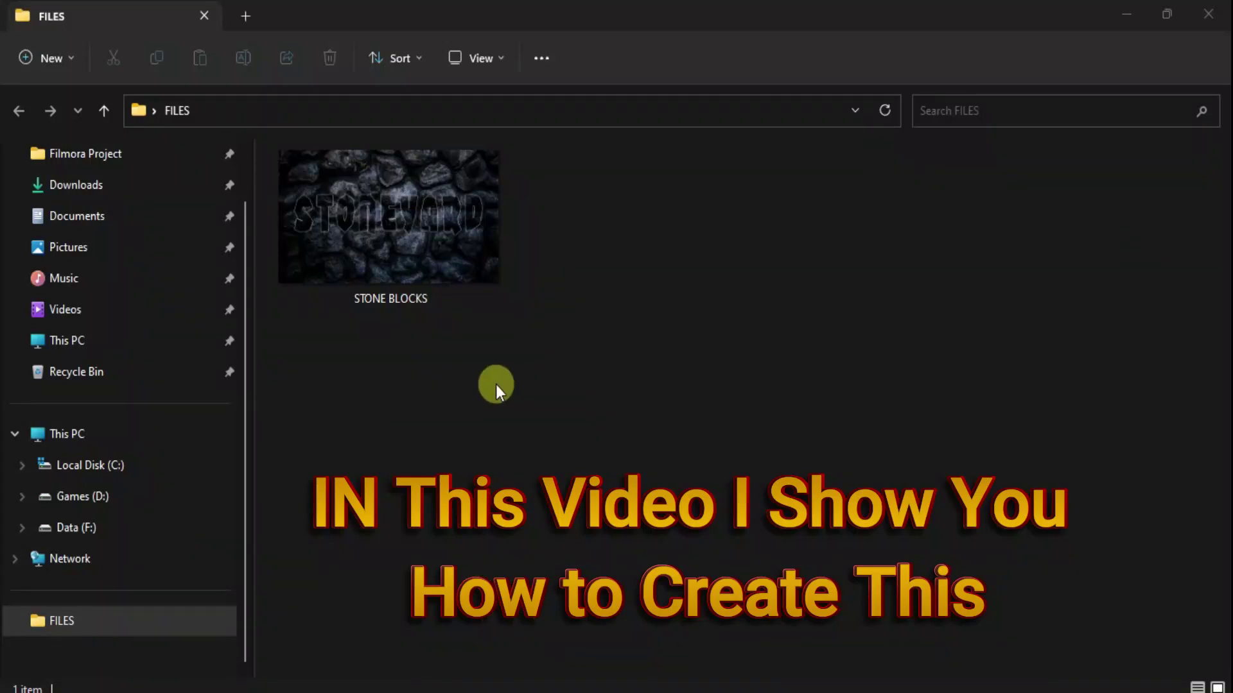
# - Open STONE BLOCKS.jpg in Photos and zoom in and out to inspect the lettering
pyautogui.click(434, 268)
pyautogui.doubleClick(434, 268)
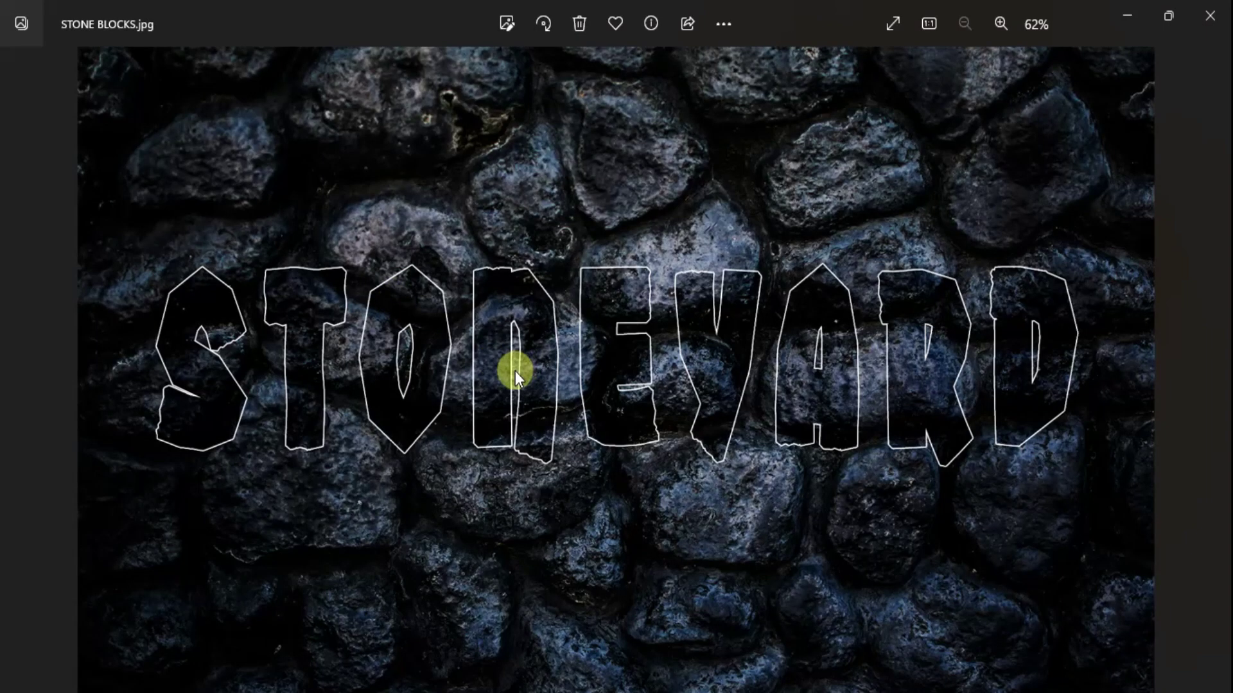
pyautogui.scroll(1, 515, 371)
pyautogui.scroll(1, 515, 371)
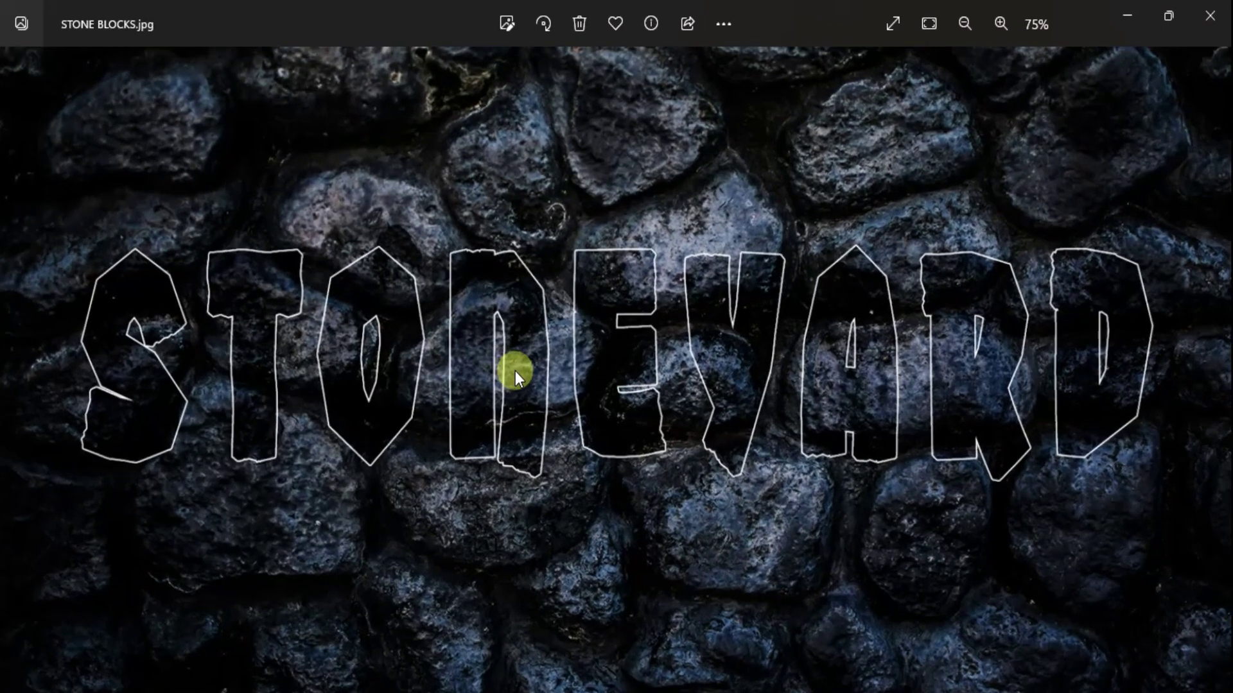
pyautogui.scroll(2, 515, 371)
pyautogui.scroll(5, 515, 371)
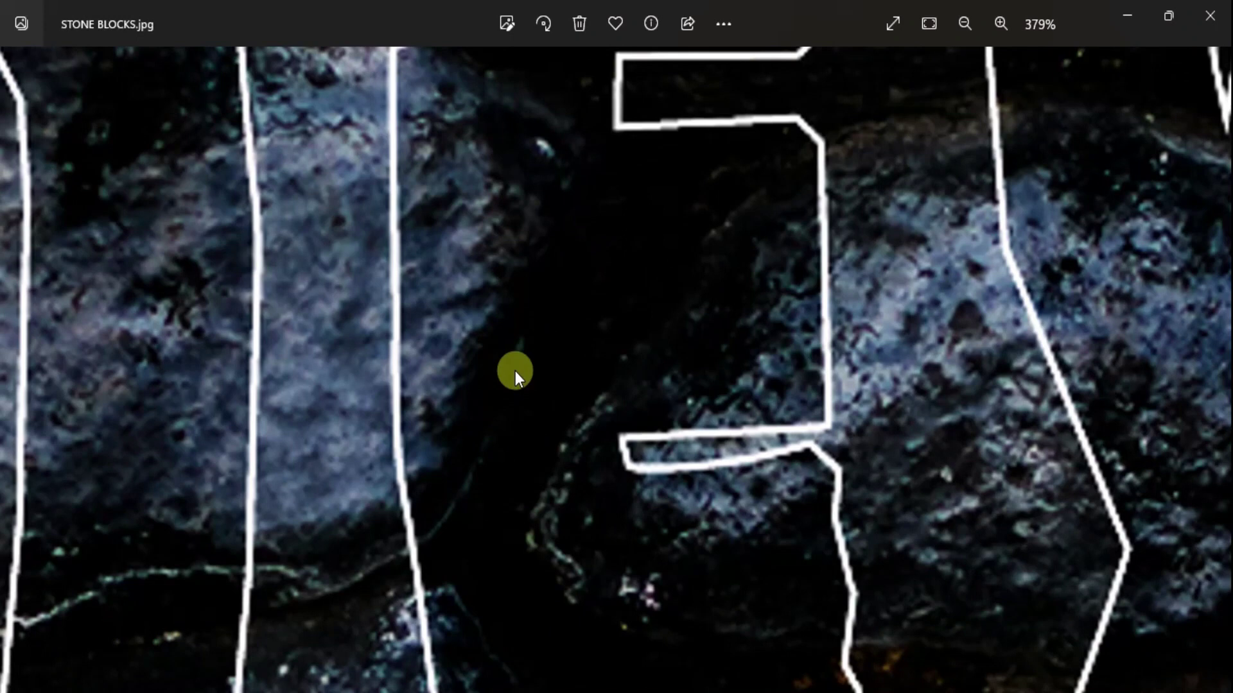
pyautogui.scroll(-1, 515, 372)
pyautogui.scroll(-2, 514, 371)
pyautogui.scroll(-1, 515, 371)
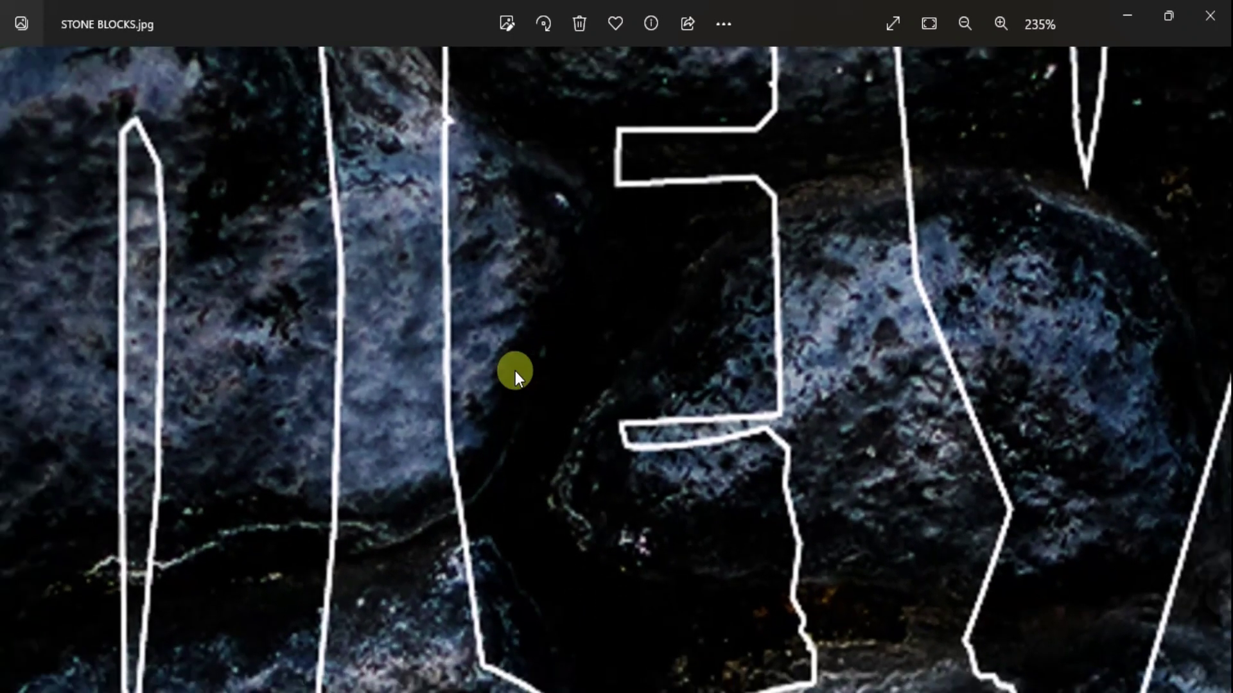
pyautogui.scroll(-4, 515, 372)
pyautogui.scroll(-1, 515, 371)
pyautogui.scroll(-3, 515, 371)
pyautogui.scroll(-1, 515, 371)
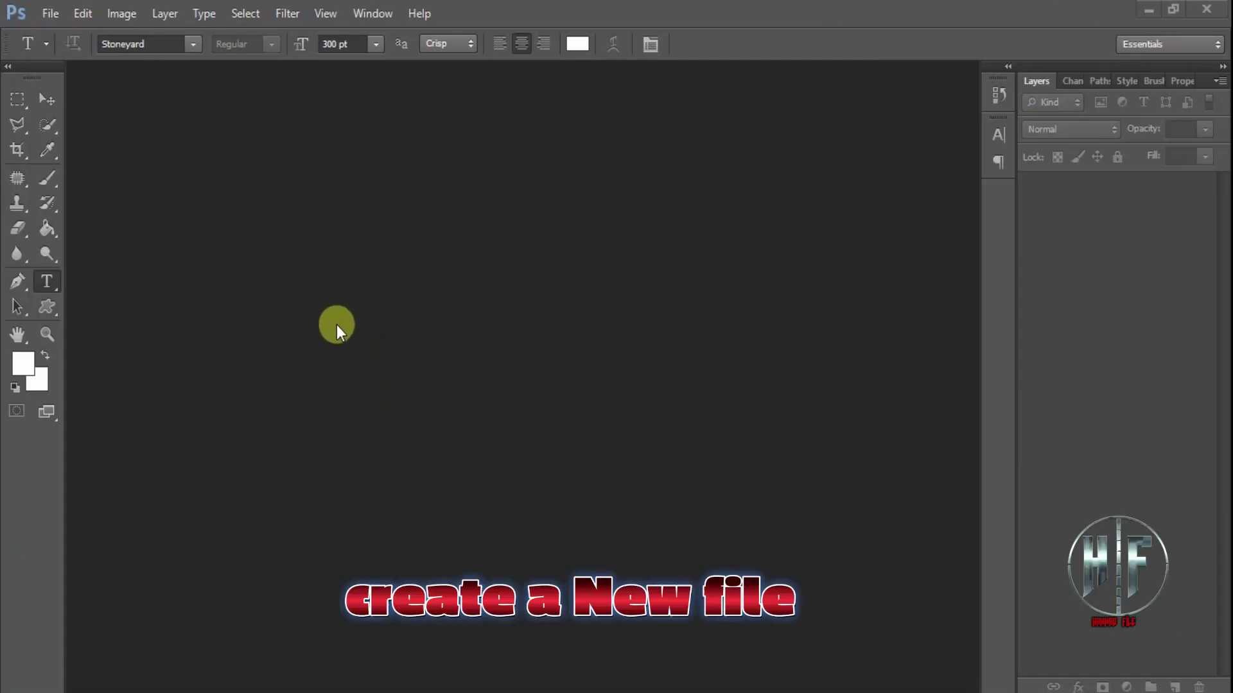
# - Create a new 1920×1080 px document at 72 ppi
pyautogui.click(51, 14)
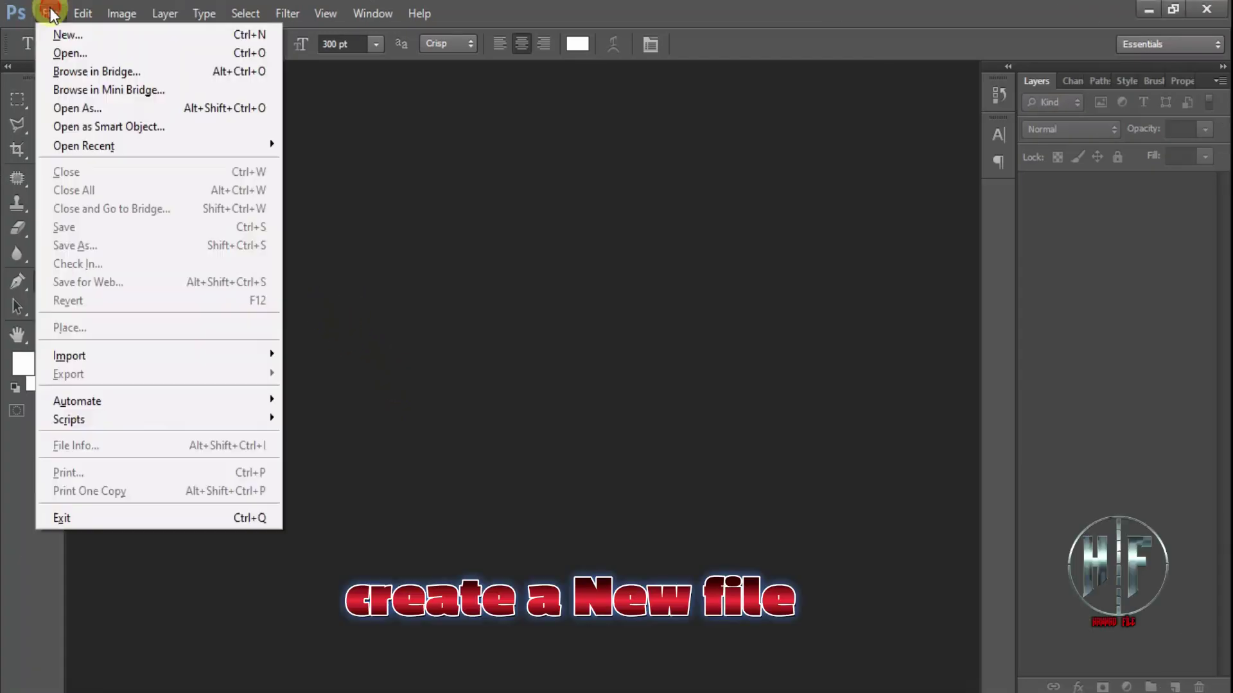
pyautogui.click(78, 37)
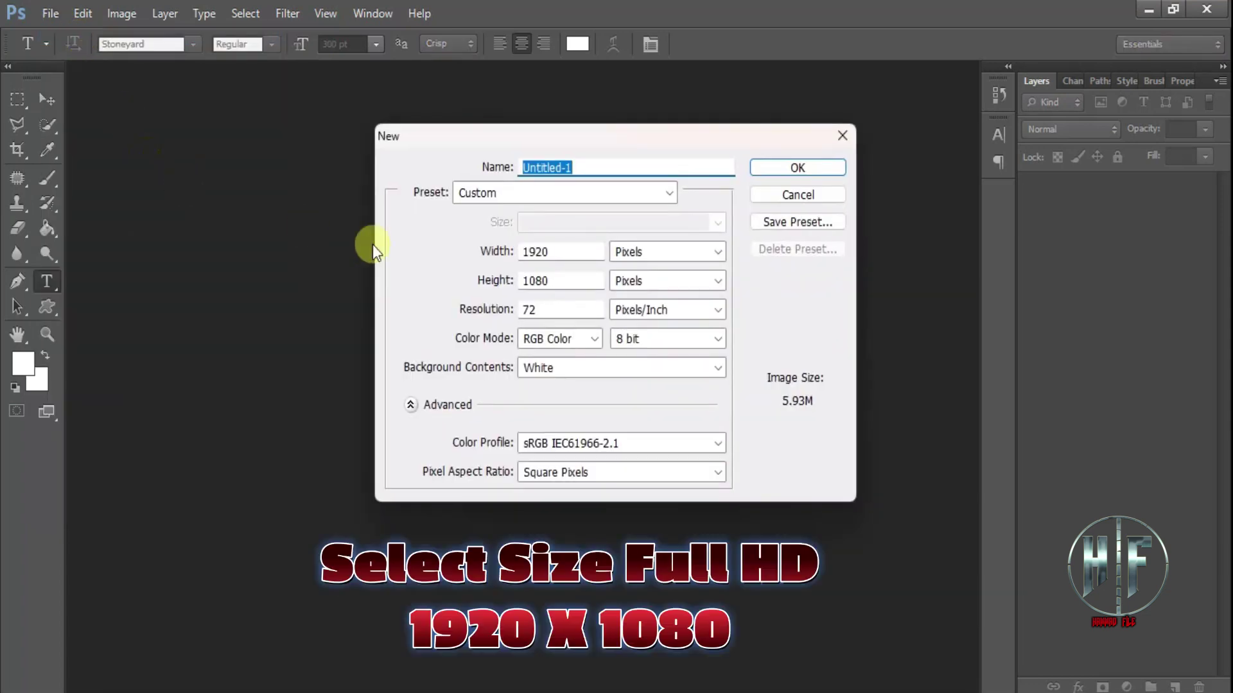
pyautogui.doubleClick(549, 252)
pyautogui.doubleClick(549, 280)
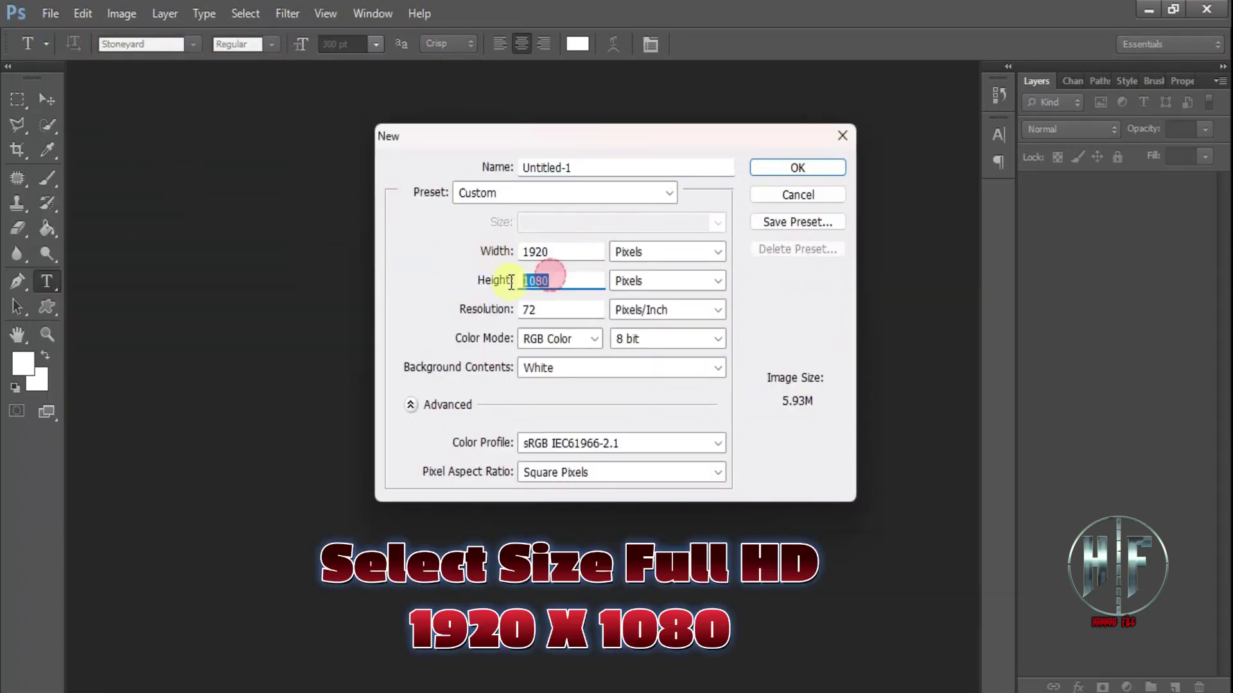
pyautogui.click(507, 315)
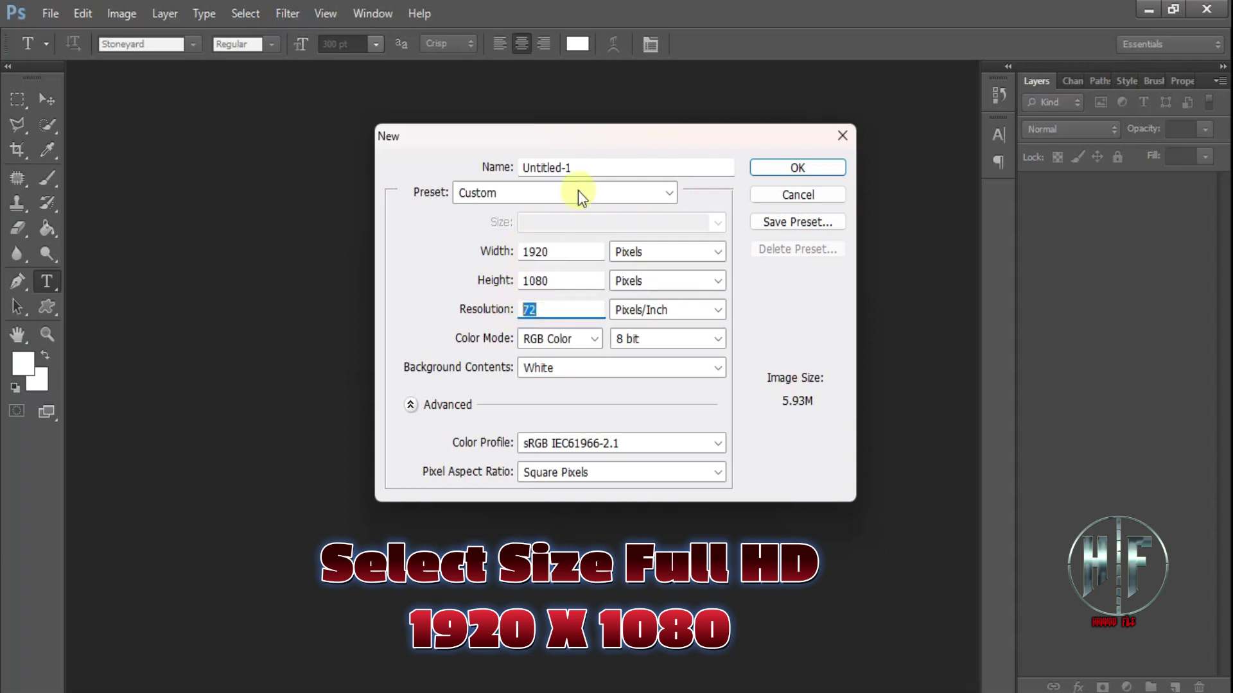
pyautogui.click(598, 167)
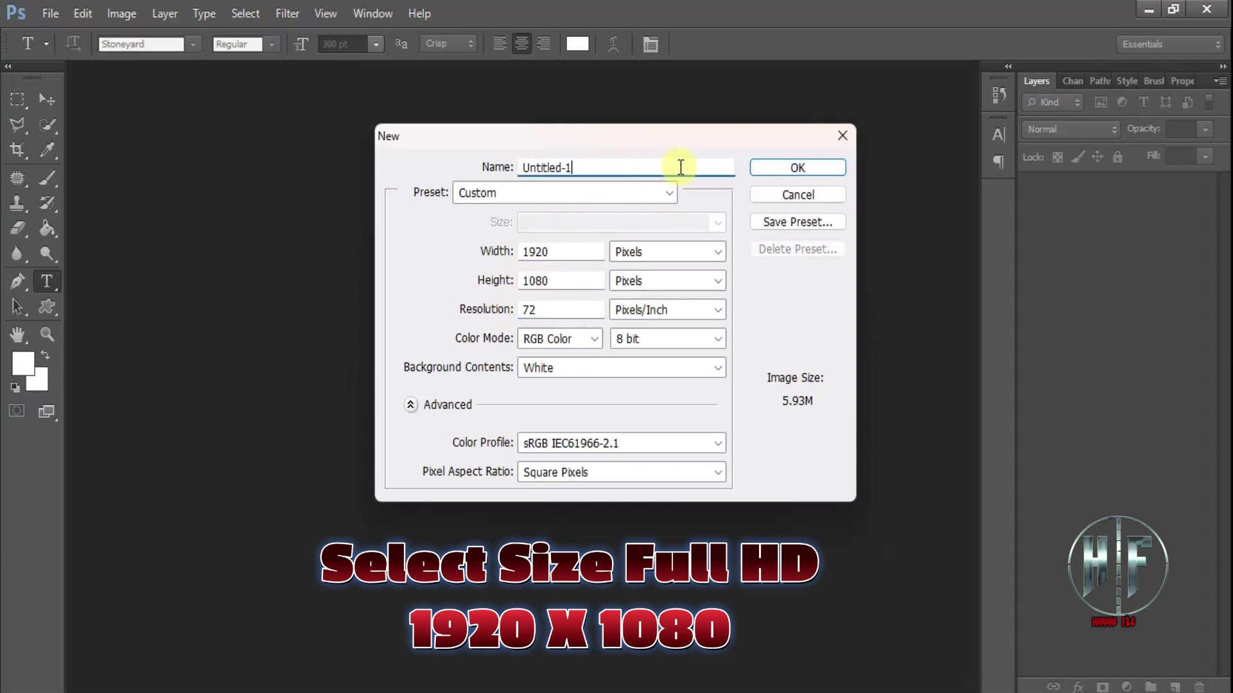
pyautogui.click(789, 170)
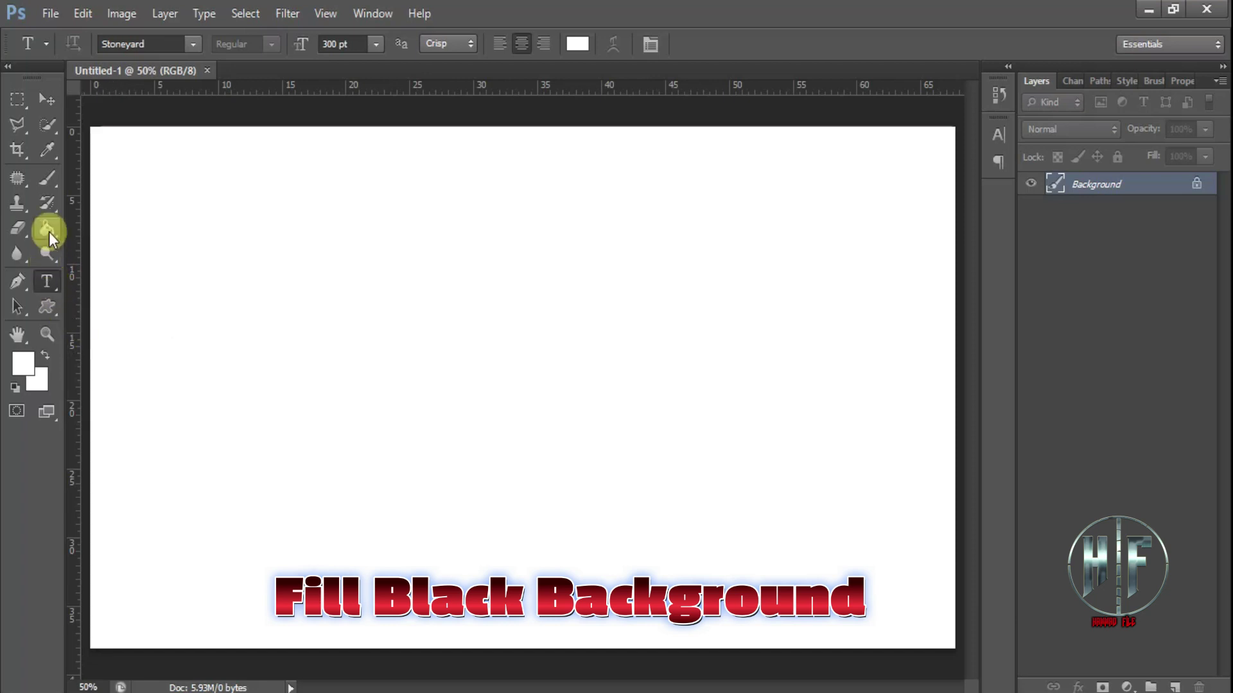
# - Fill the canvas solid black (#000000) with the Paint Bucket, then switch to the FILES folder
pyautogui.moveTo(49, 233); pyautogui.dragTo(104, 242)
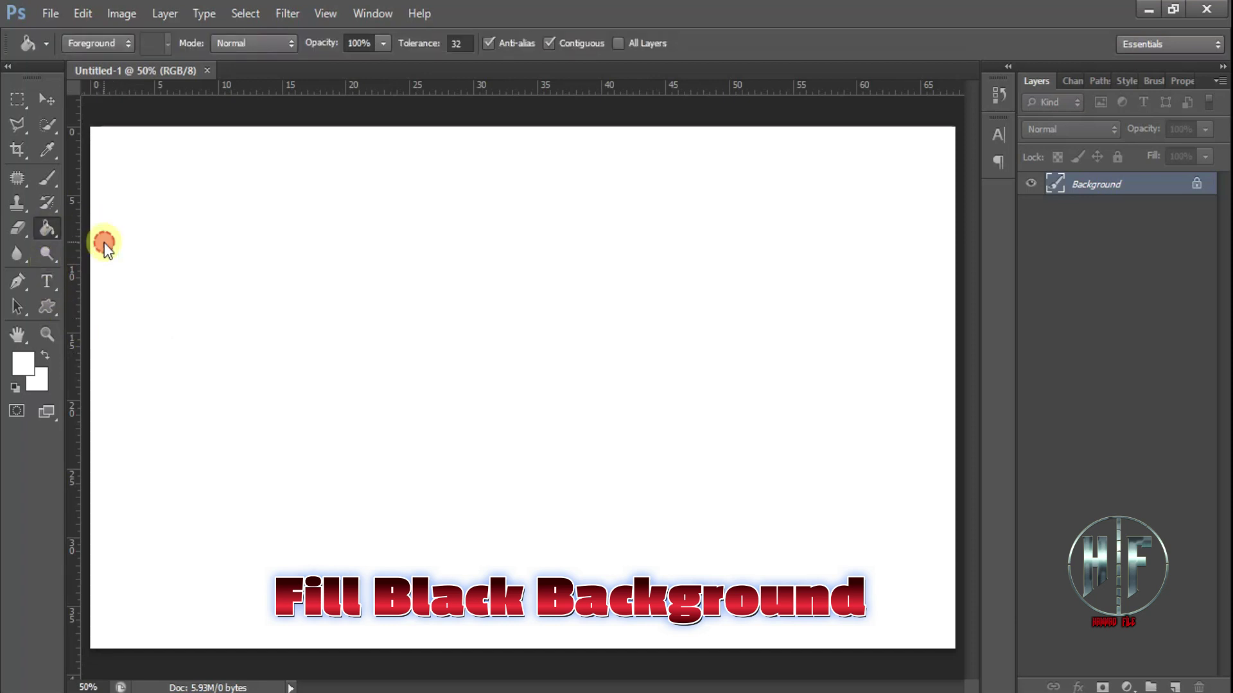
pyautogui.click(24, 366)
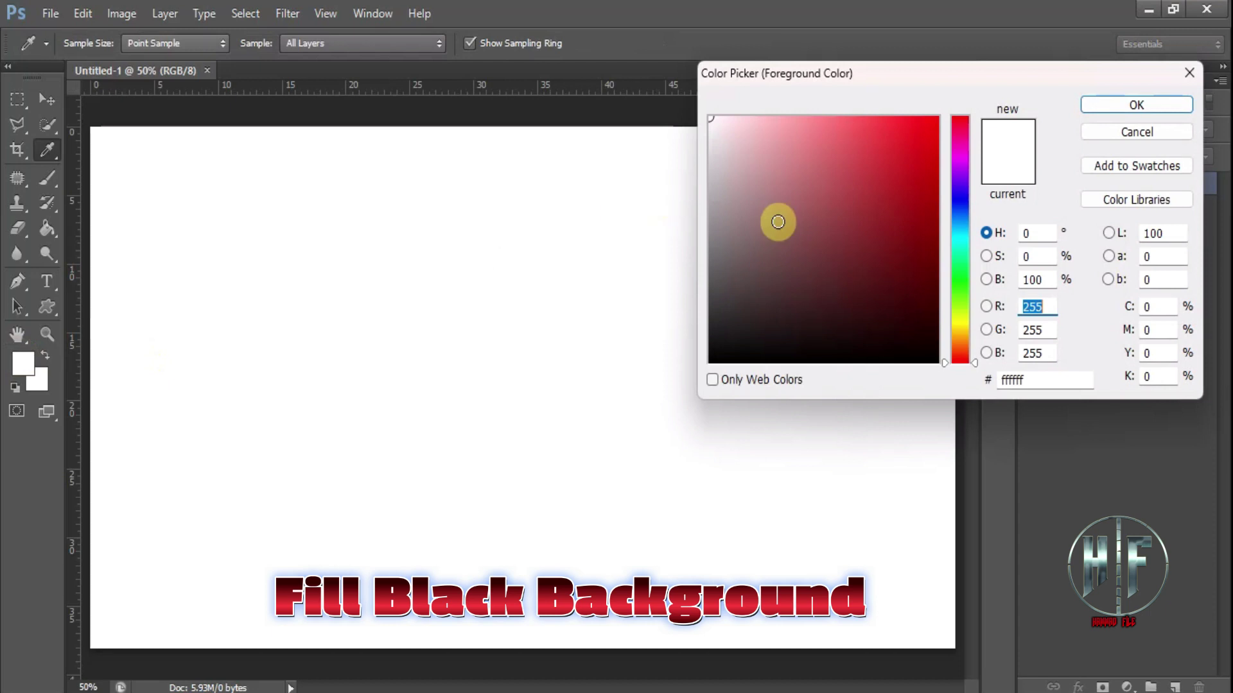
pyautogui.moveTo(779, 220); pyautogui.dragTo(704, 380)
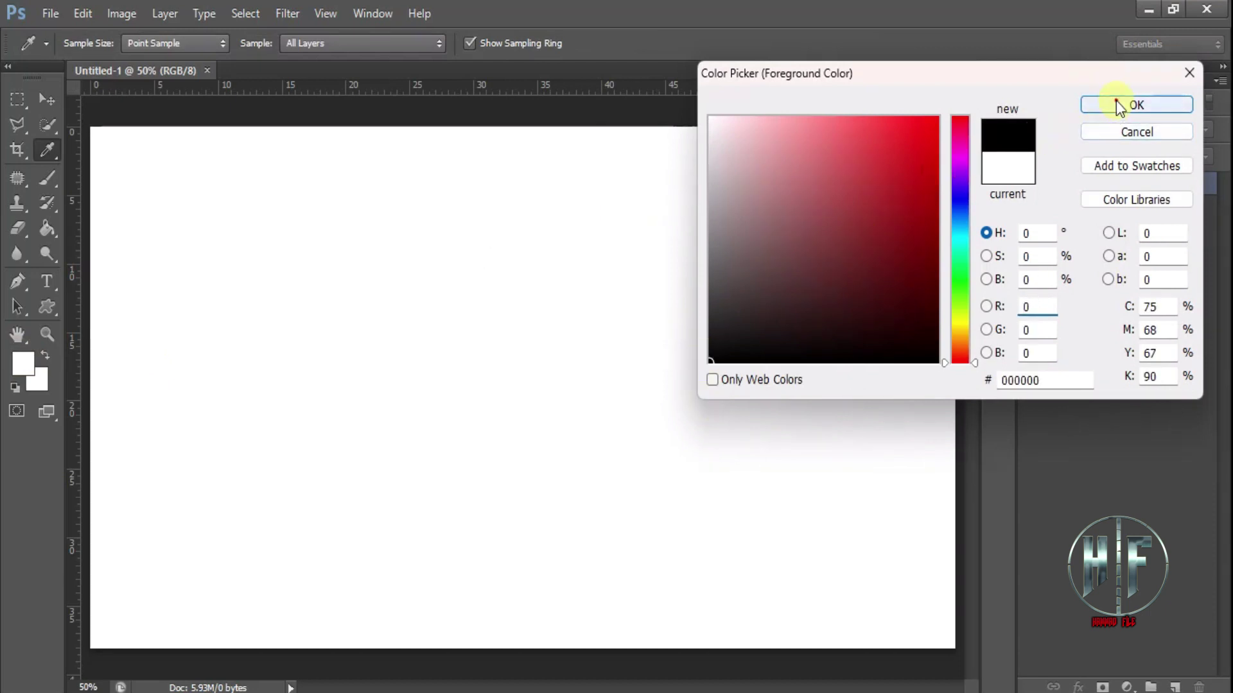
pyautogui.click(1130, 104)
pyautogui.click(436, 342)
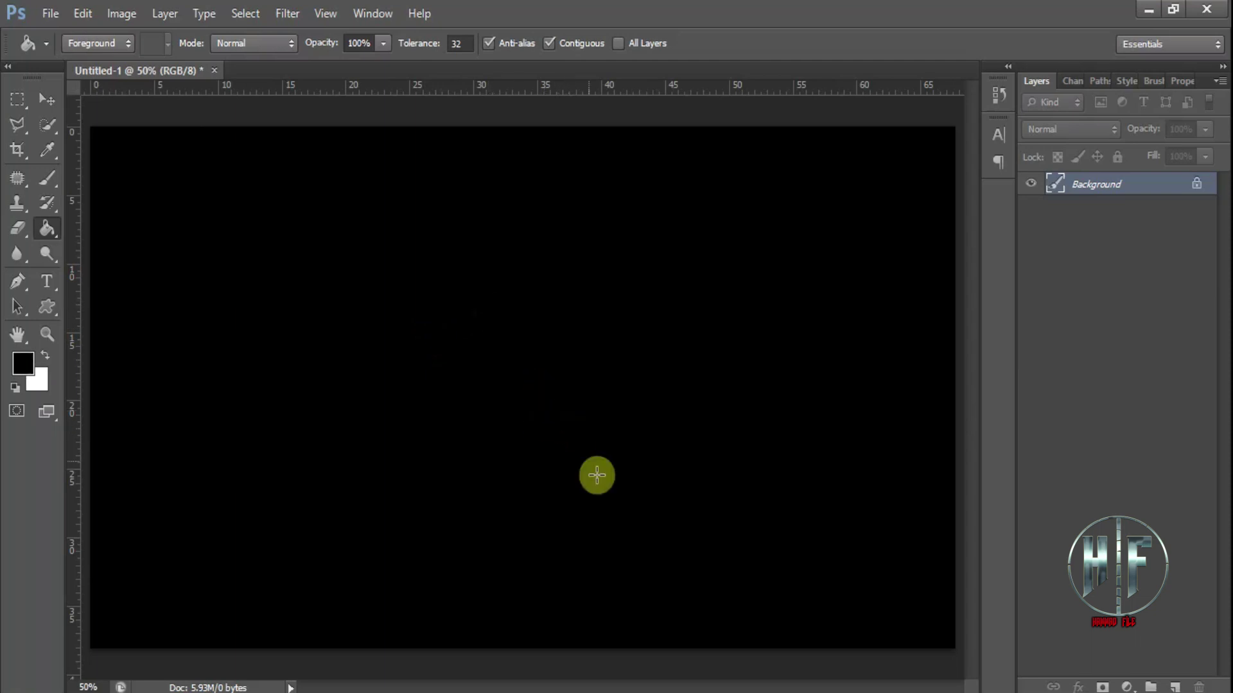
pyautogui.click(703, 684)
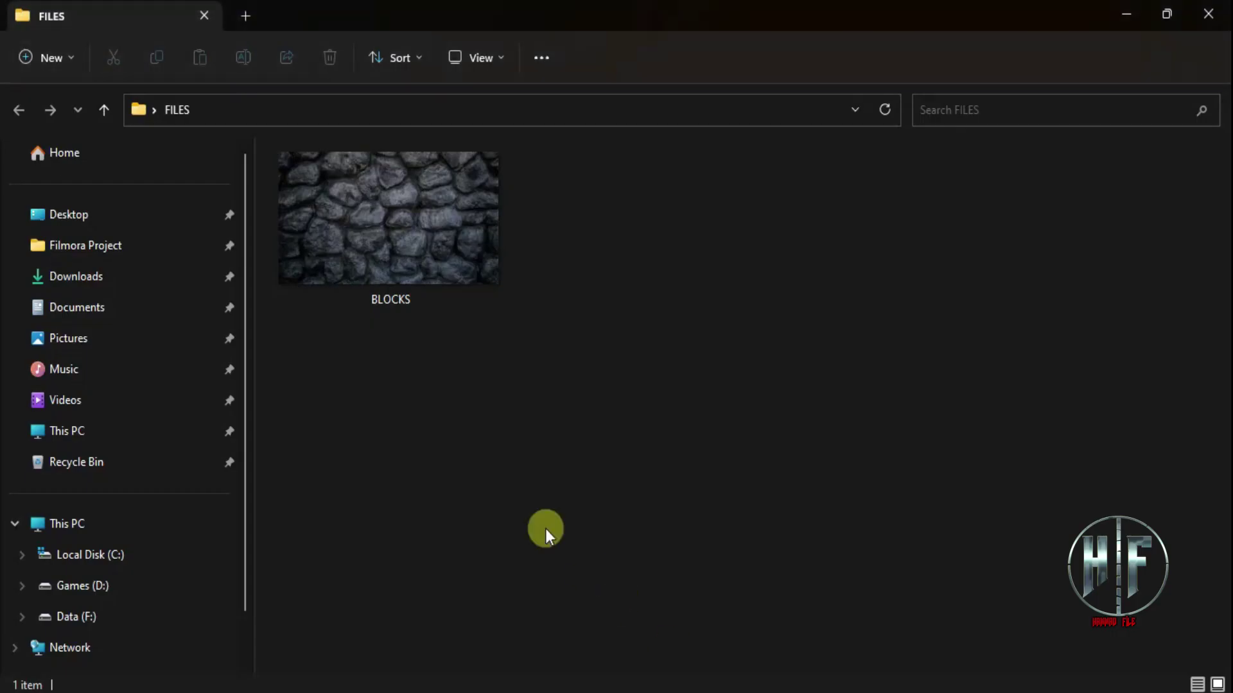
# - Drag the BLOCKS image onto the black canvas and commit its placement
pyautogui.moveTo(357, 243)
pyautogui.mouseDown()
pyautogui.moveTo(623, 691)
pyautogui.moveTo(576, 536)
pyautogui.mouseUp()
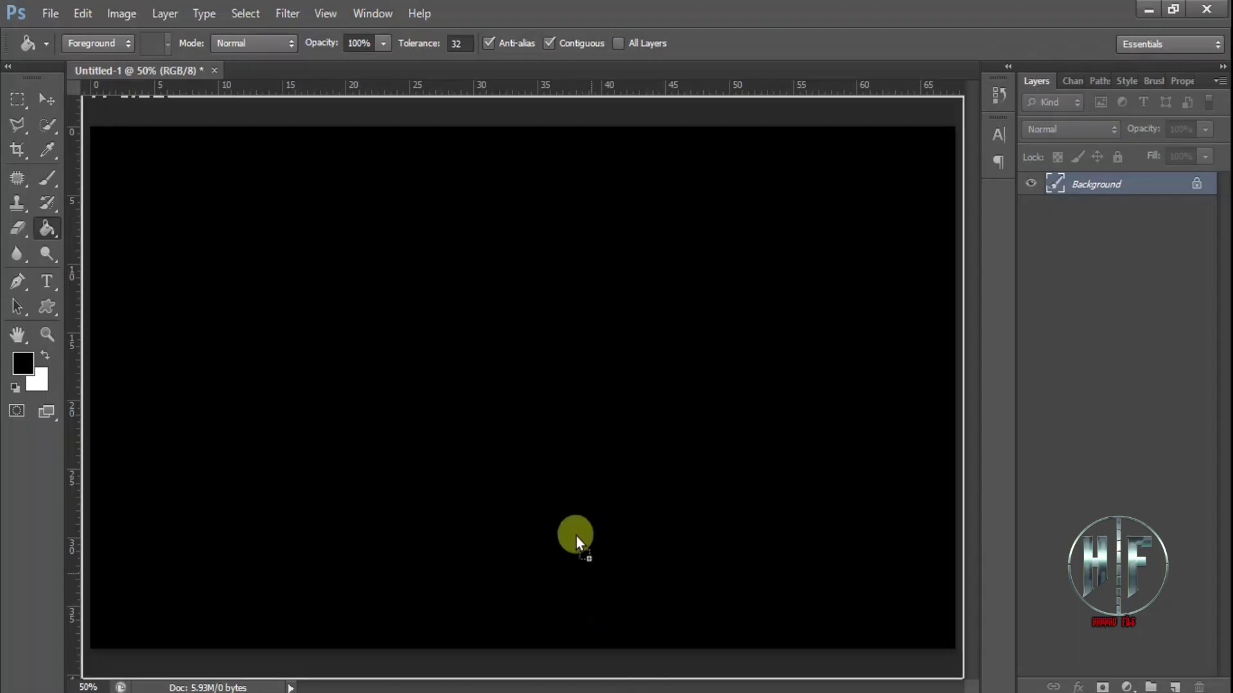
pyautogui.moveTo(538, 463); pyautogui.dragTo(538, 464)
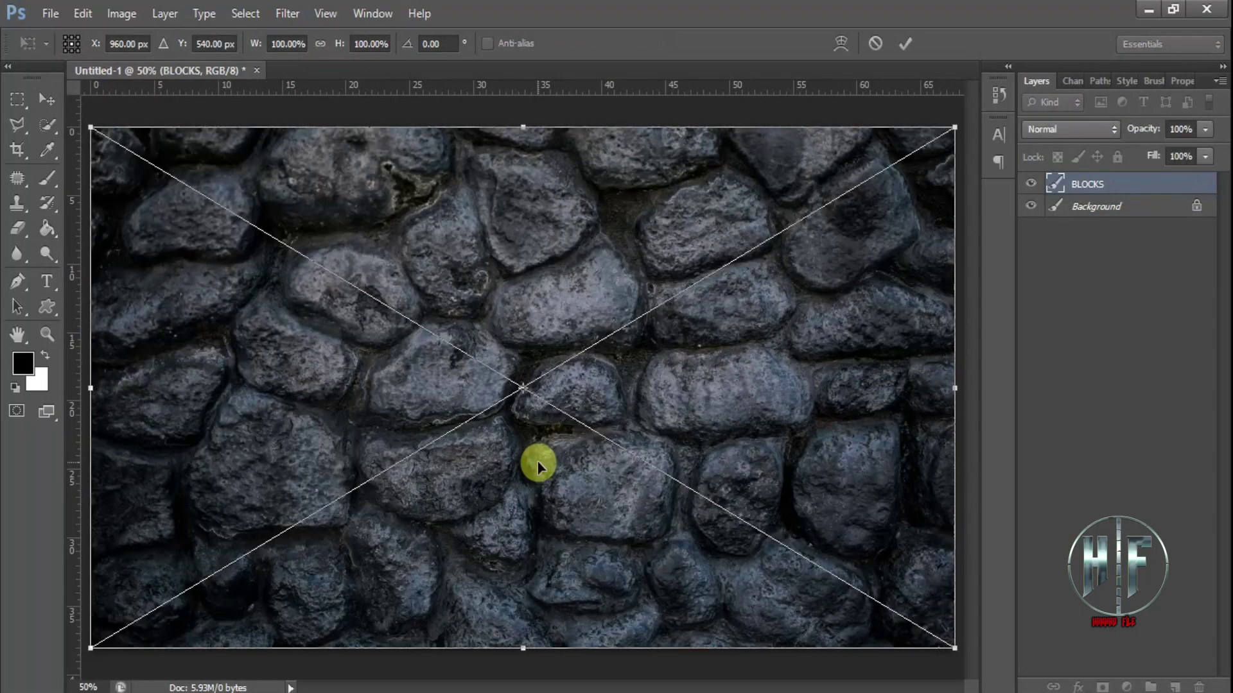
pyautogui.press('Return')
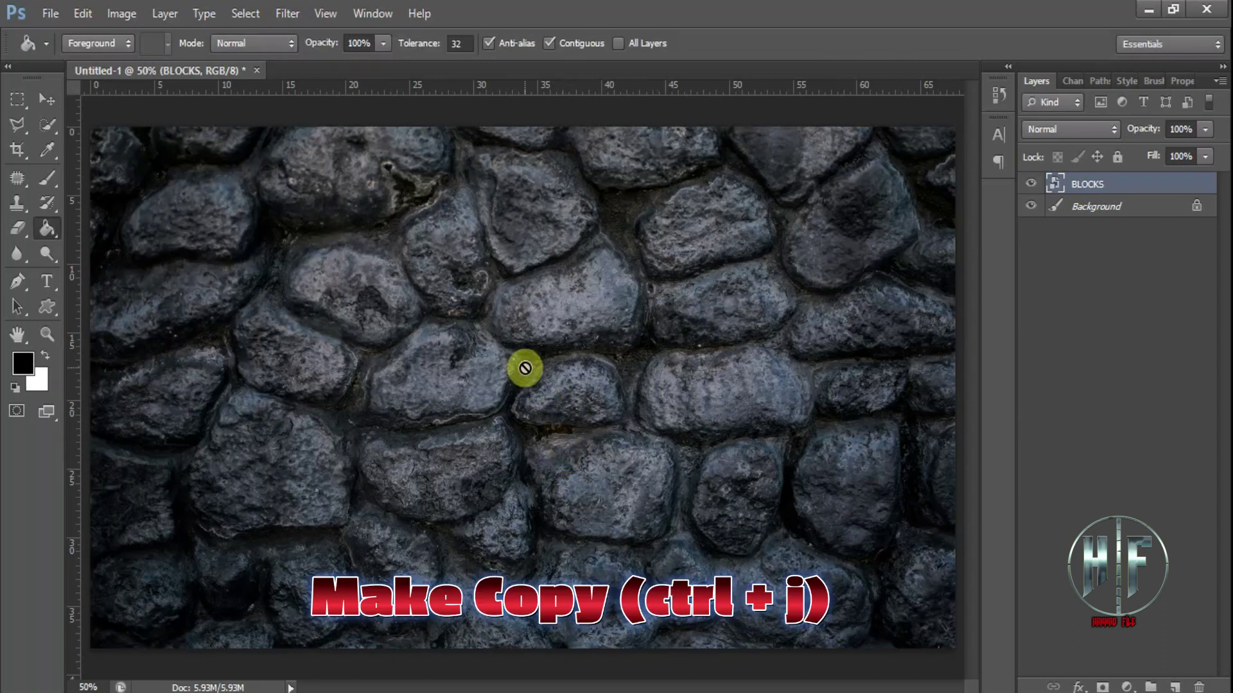
# - Duplicate the BLOCKS layer, hide BLOCKS copy, and reselect the original BLOCKS layer
pyautogui.hotkey('ctrl', 'j')
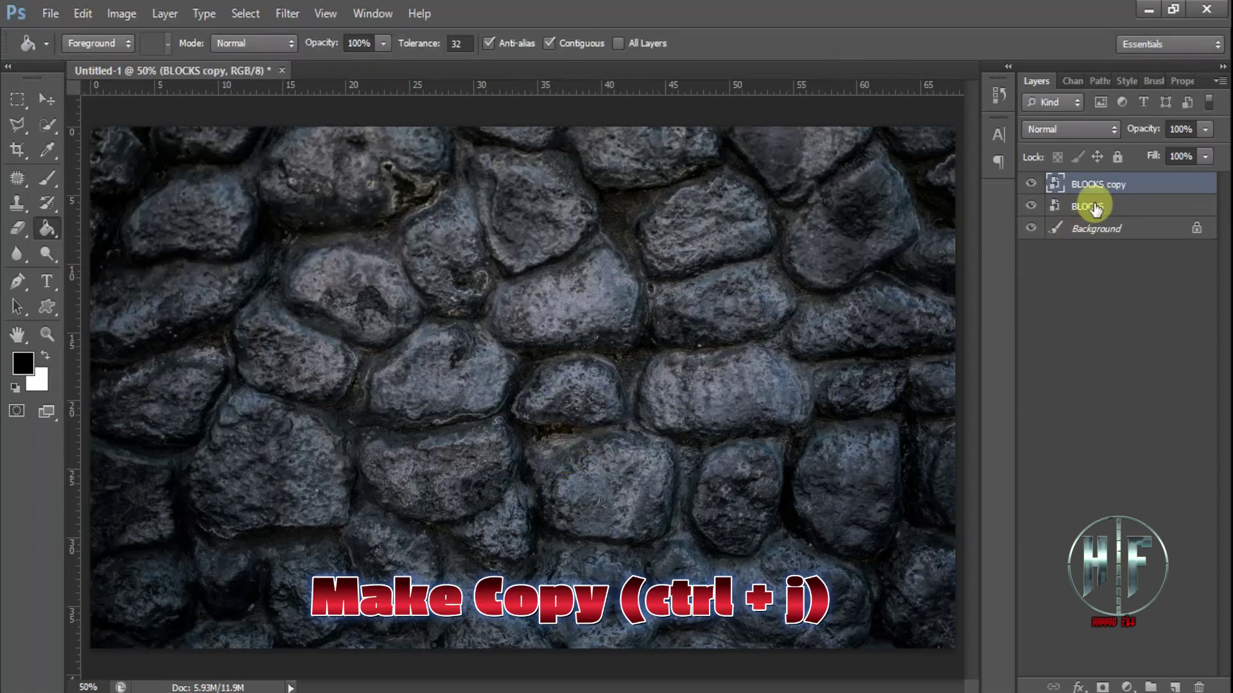
pyautogui.click(1096, 206)
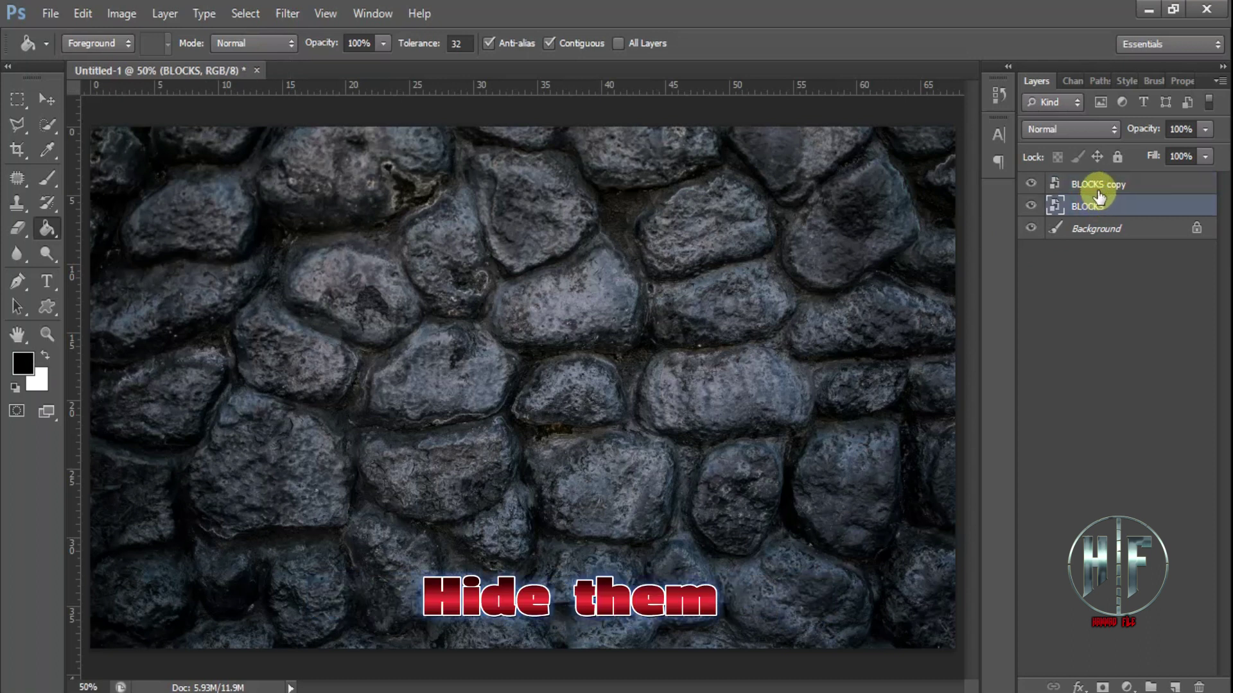
pyautogui.click(1095, 185)
pyautogui.click(1030, 184)
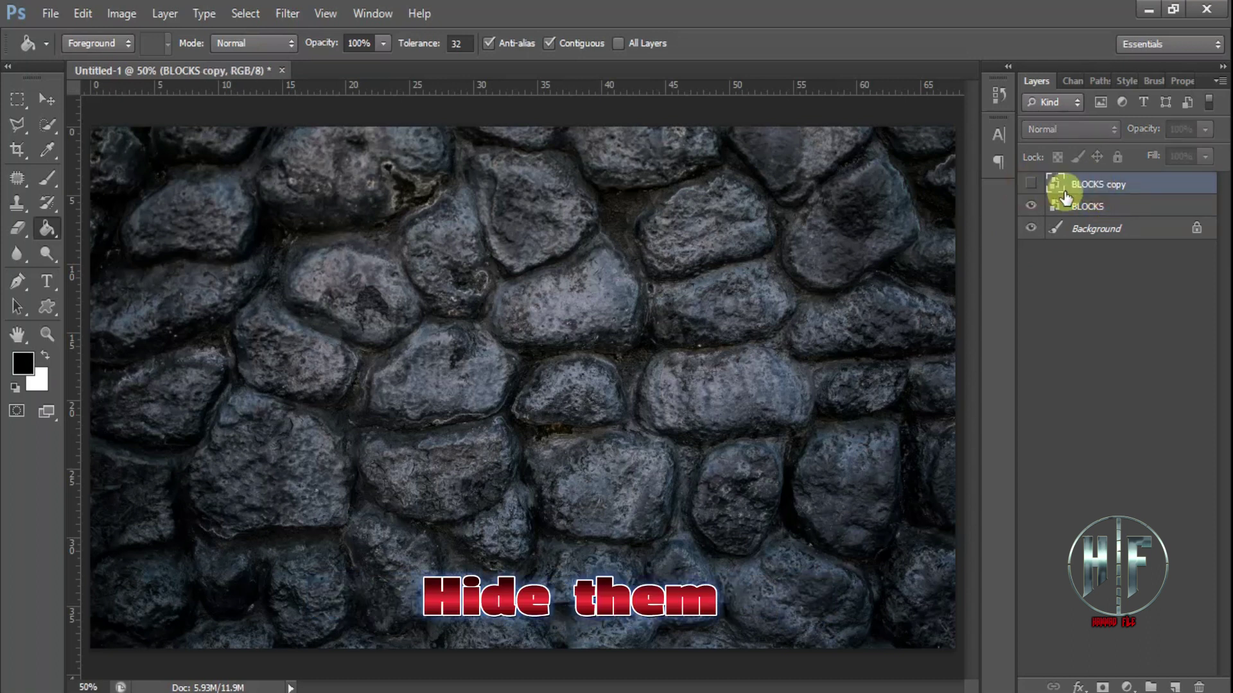
pyautogui.click(1092, 209)
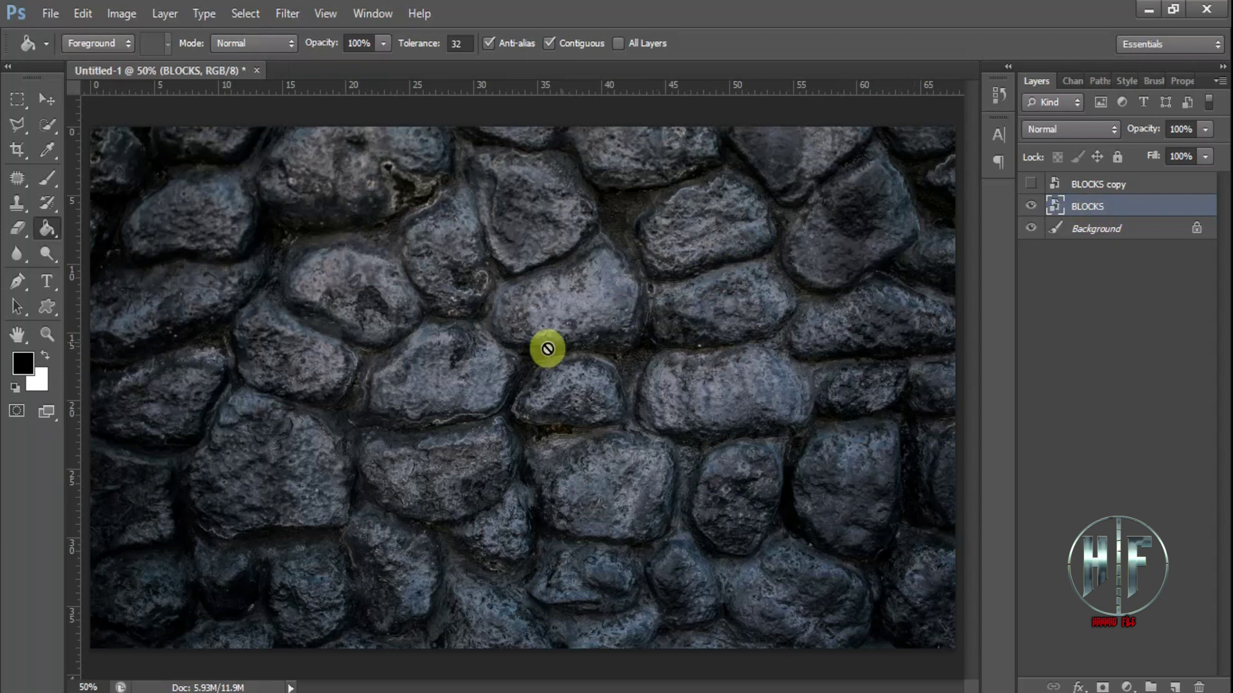
pyautogui.press('t')
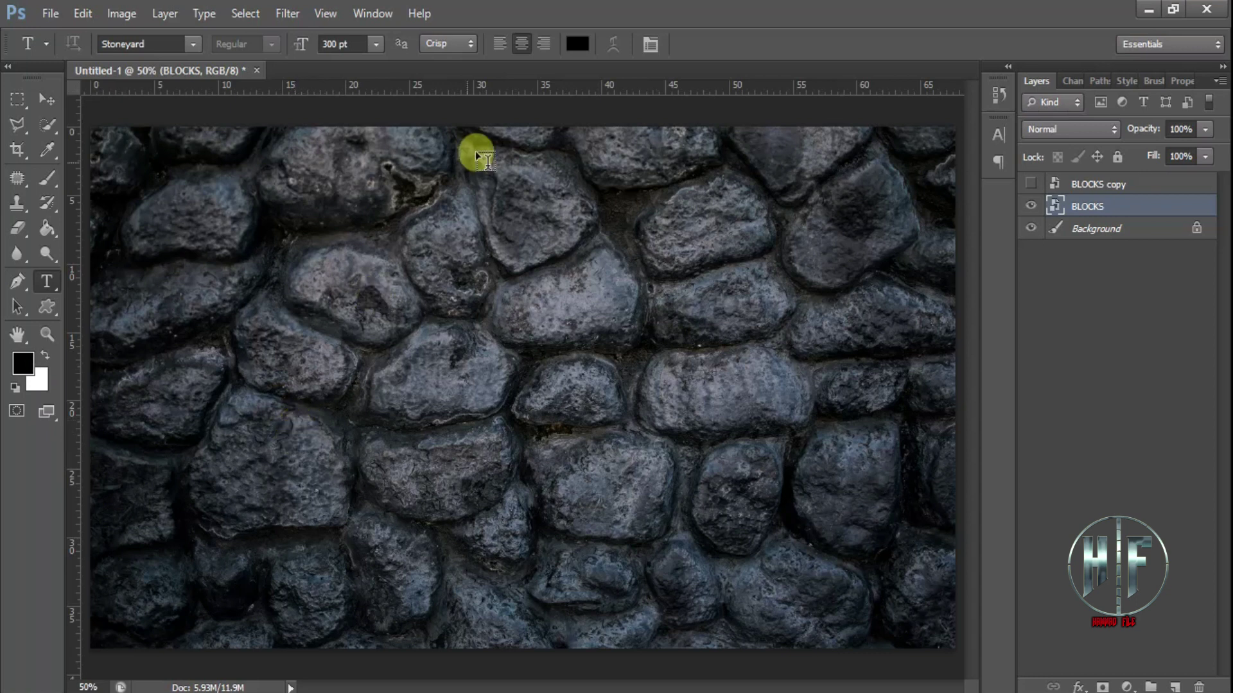
# - Set the text colour to white, type STONEYARD on the canvas and commit it
pyautogui.click(572, 43)
pyautogui.moveTo(776, 201); pyautogui.dragTo(688, 105)
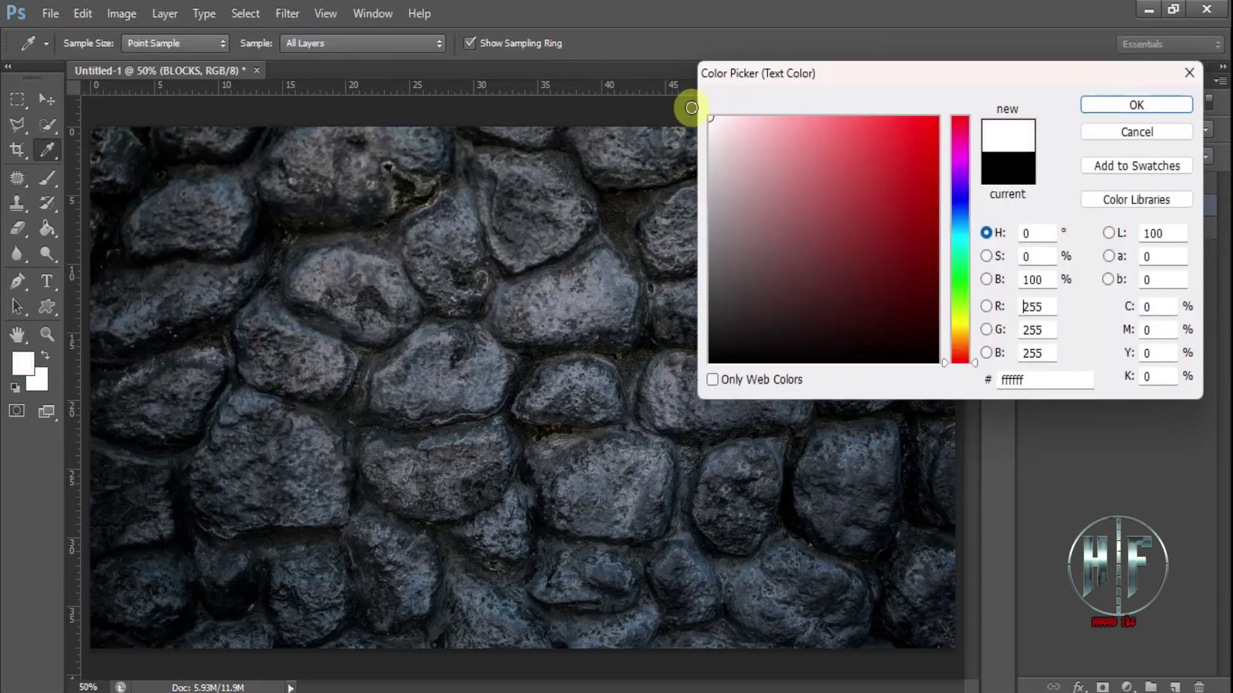
pyautogui.click(1091, 105)
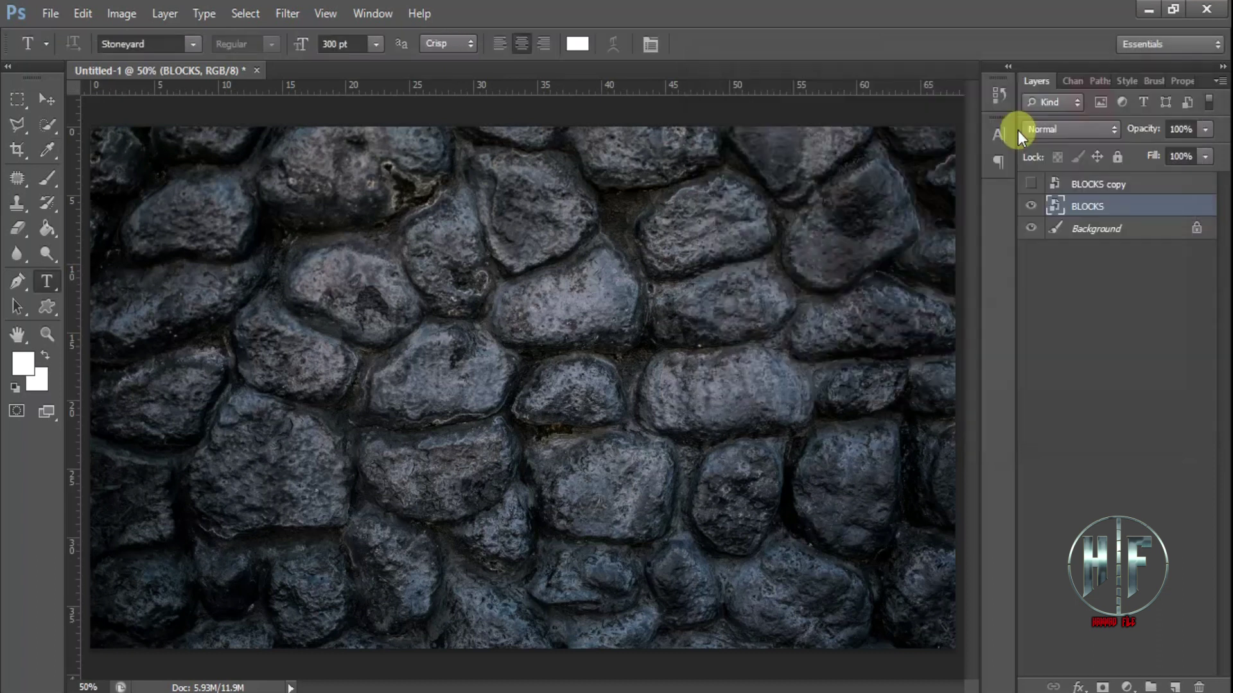
pyautogui.click(360, 428)
pyautogui.write('S')
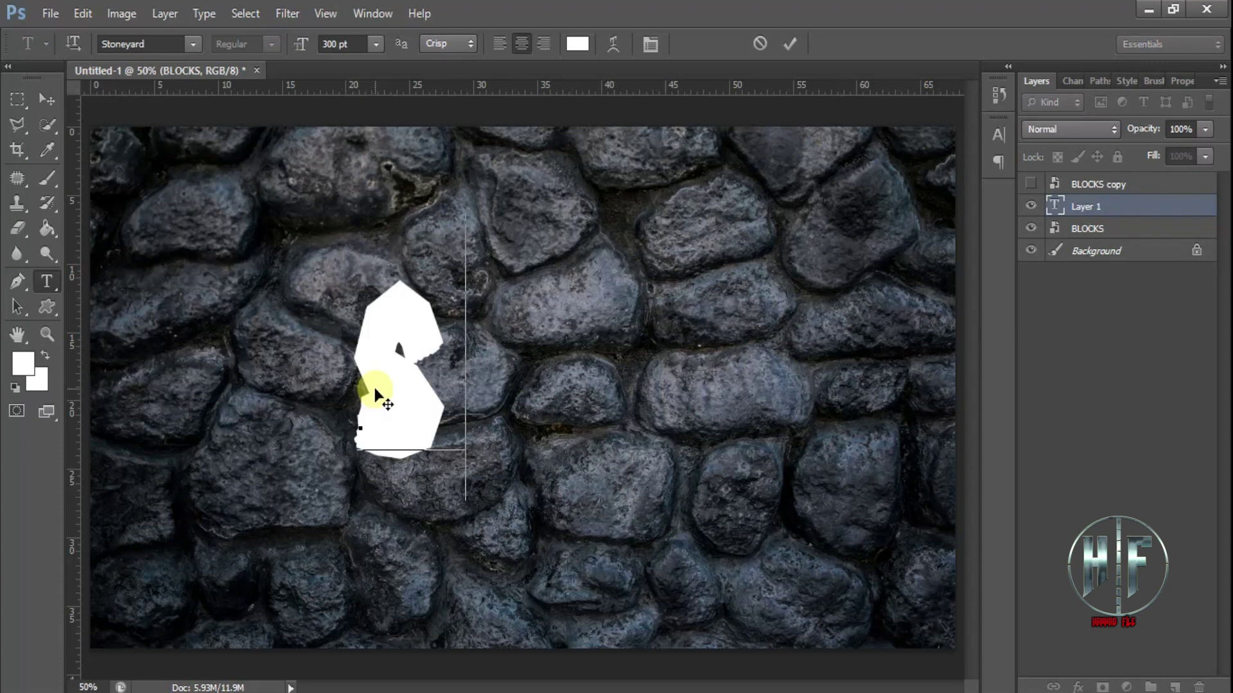
pyautogui.write('T')
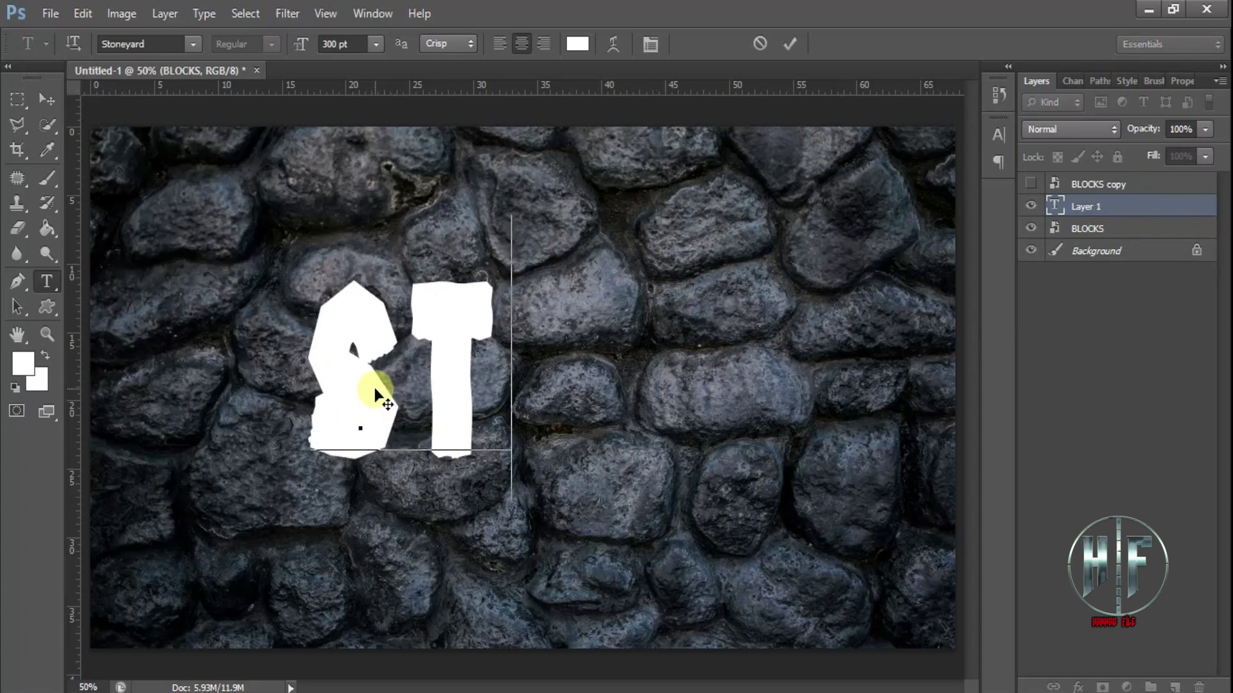
pyautogui.write('ON')
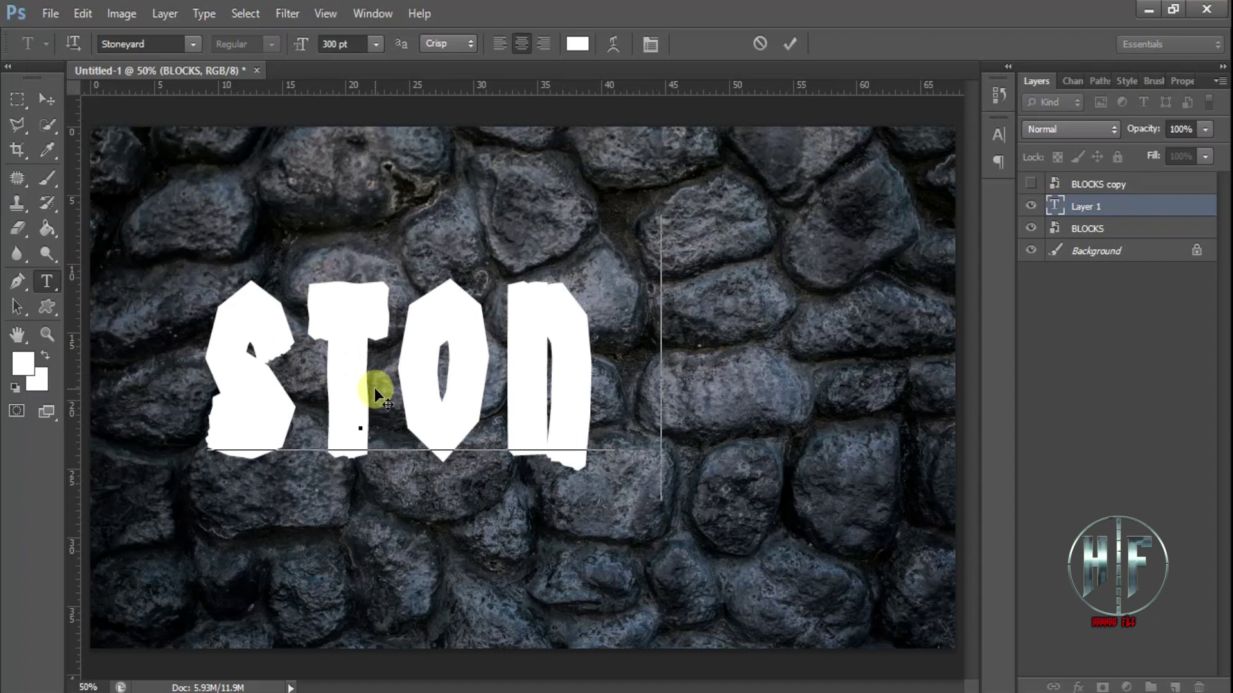
pyautogui.write('EY')
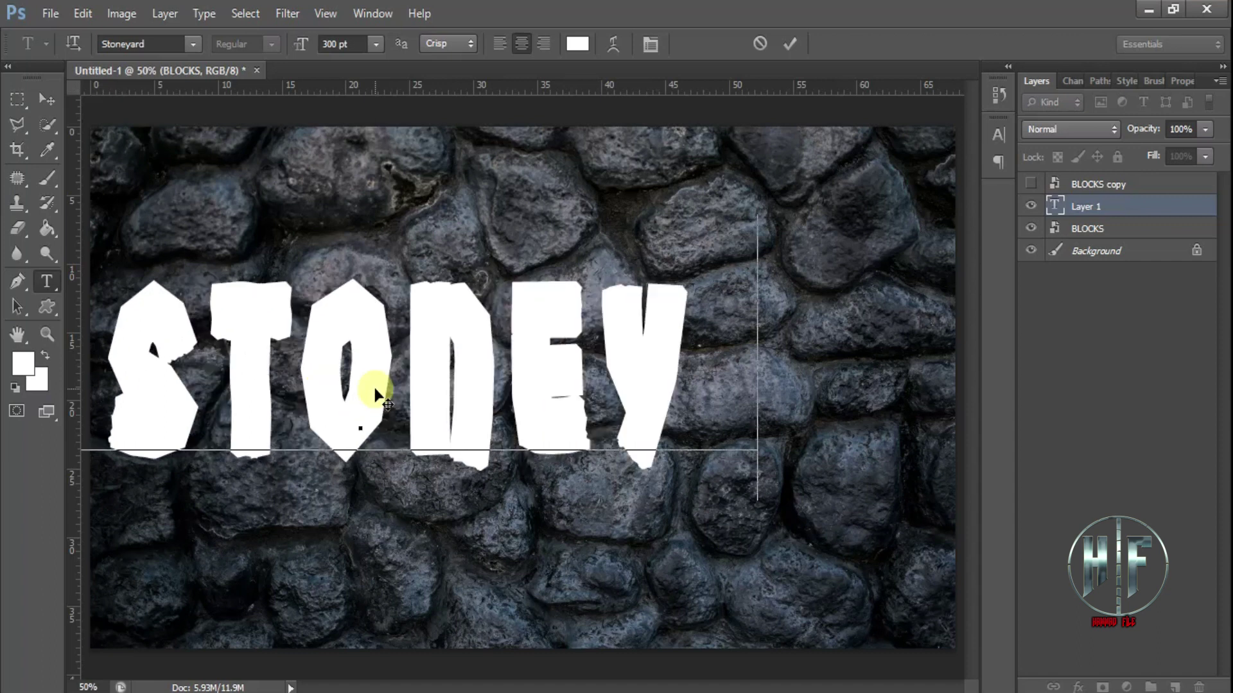
pyautogui.write('ARD')
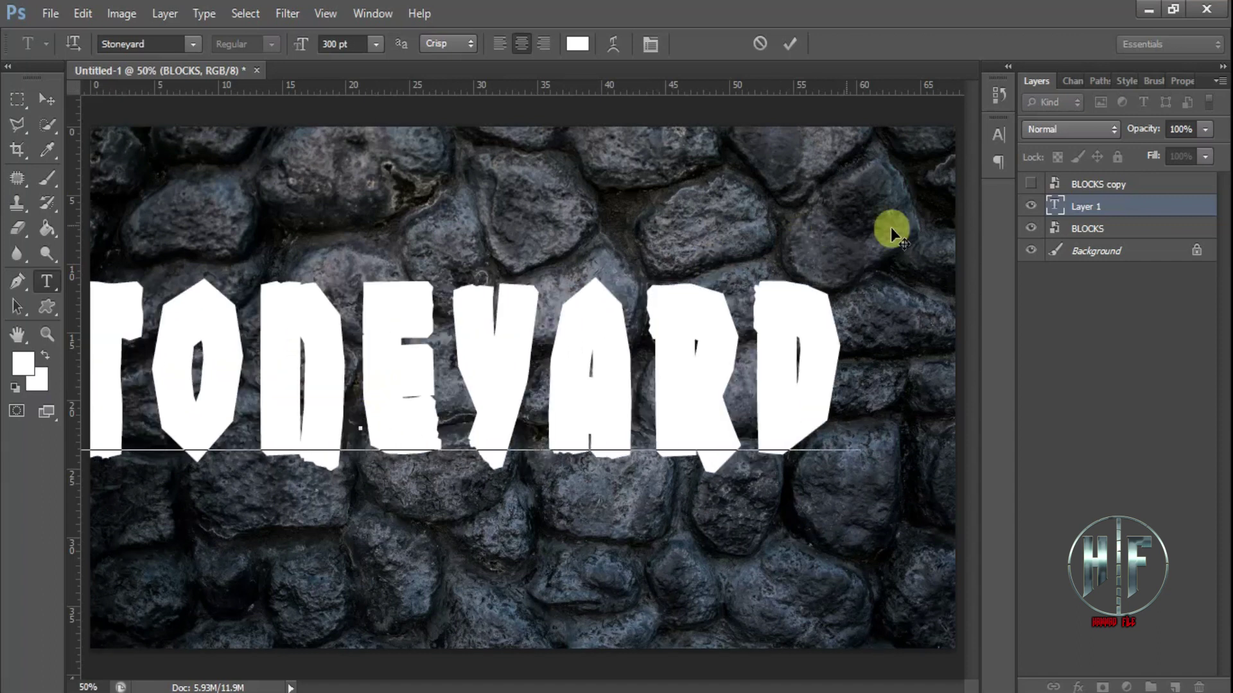
pyautogui.click(1095, 206)
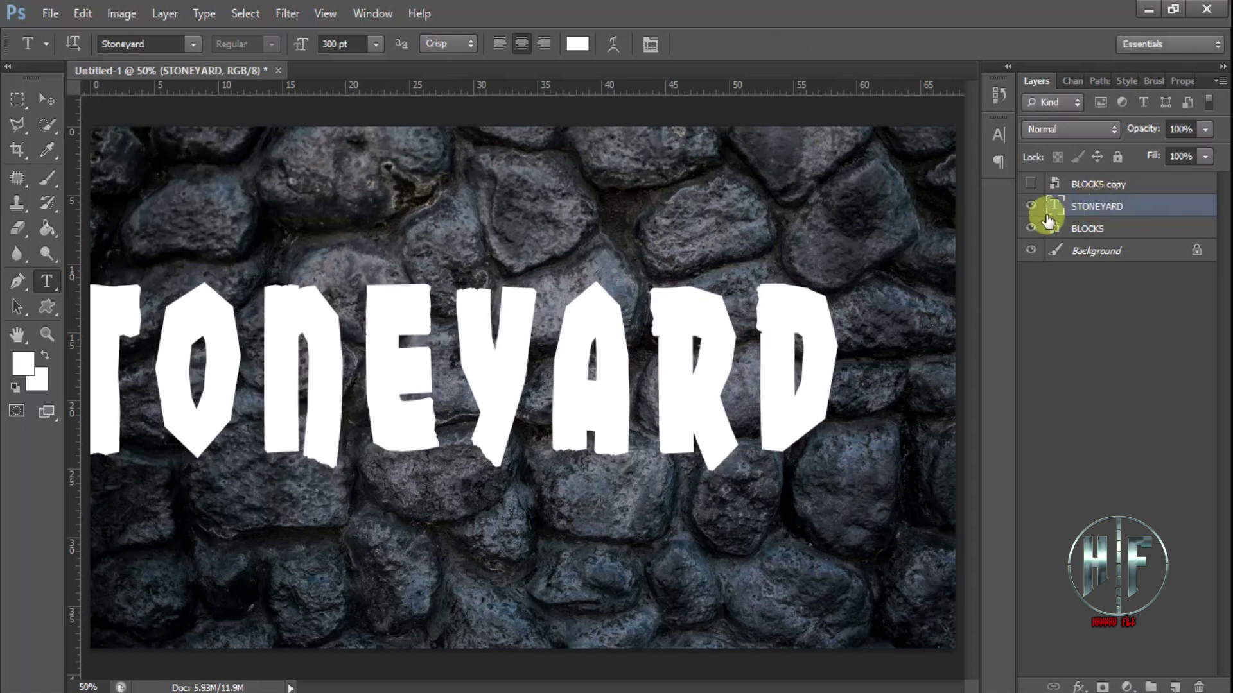
# - Free-transform the STONEYARD text to about 84% and centre it, then zoom back to 50%
pyautogui.hotkey('ctrl', 't')
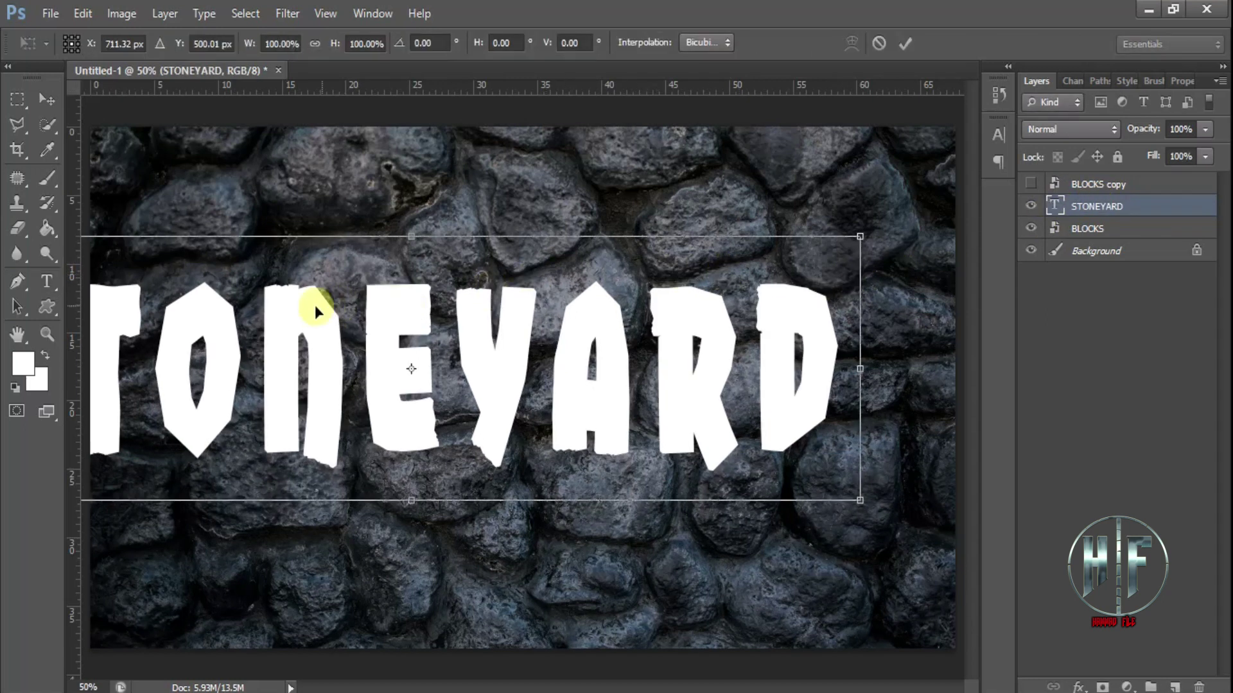
pyautogui.moveTo(273, 314); pyautogui.dragTo(382, 318)
pyautogui.hotkey('ctrl', '-')
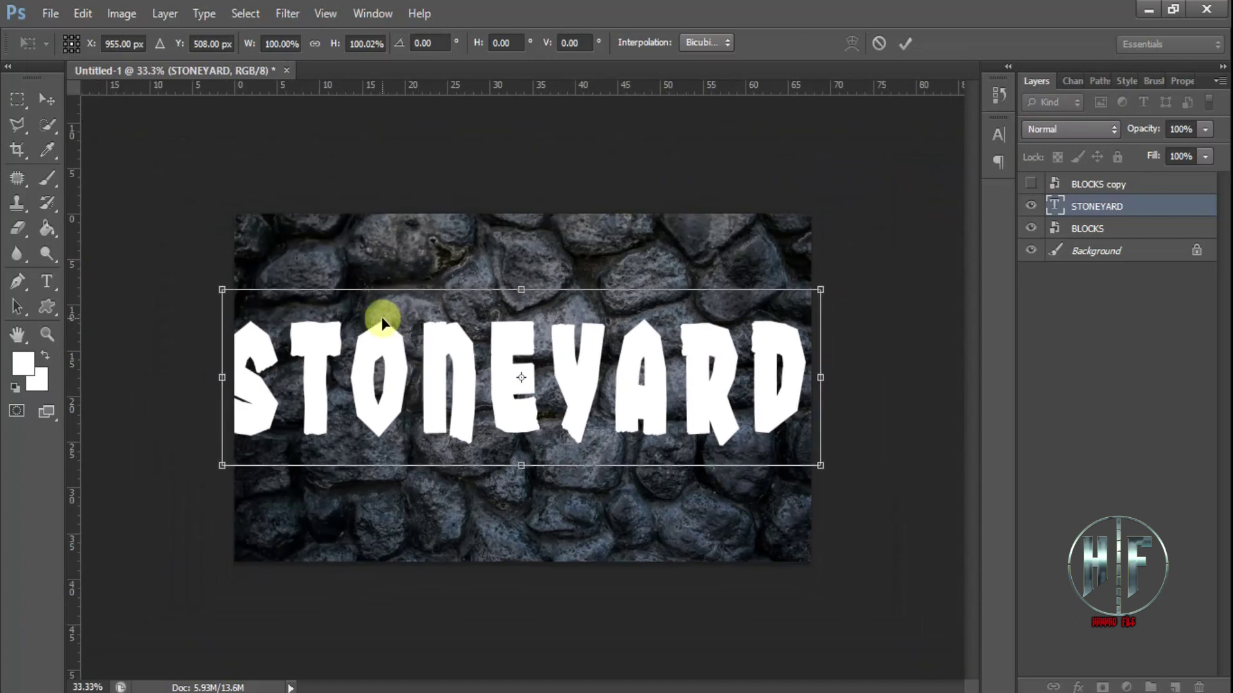
pyautogui.moveTo(223, 290); pyautogui.dragTo(297, 353)
pyautogui.moveTo(431, 382); pyautogui.dragTo(411, 384)
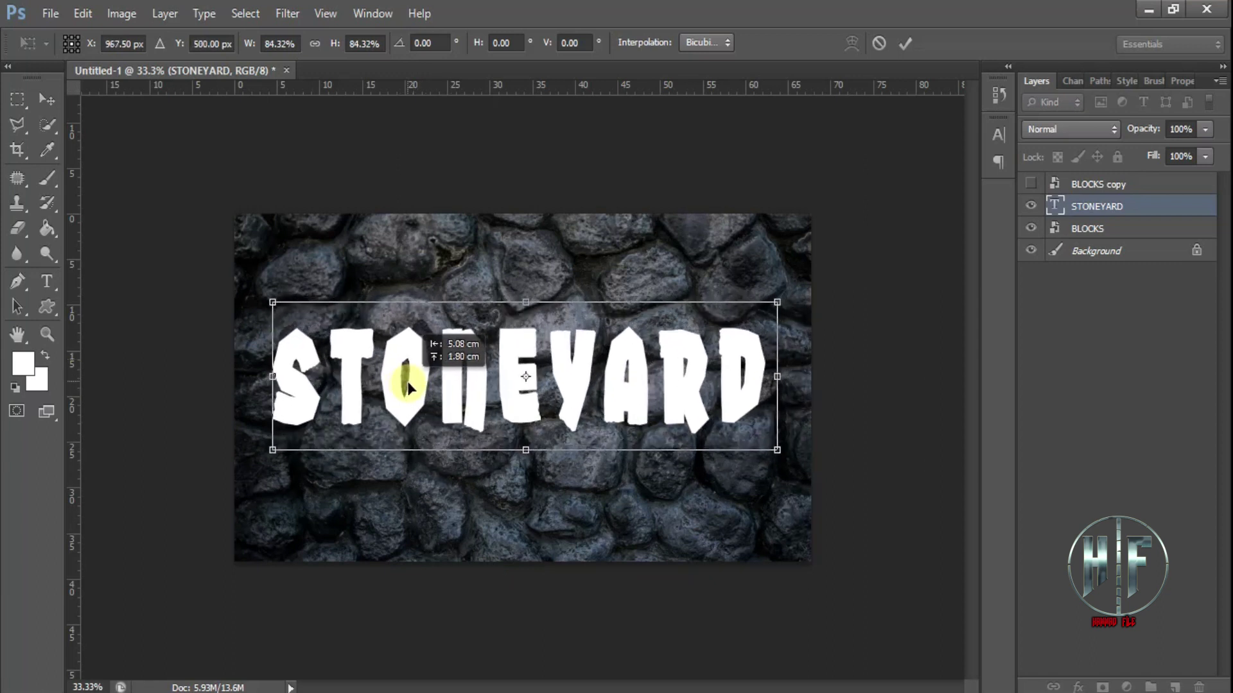
pyautogui.press('Return')
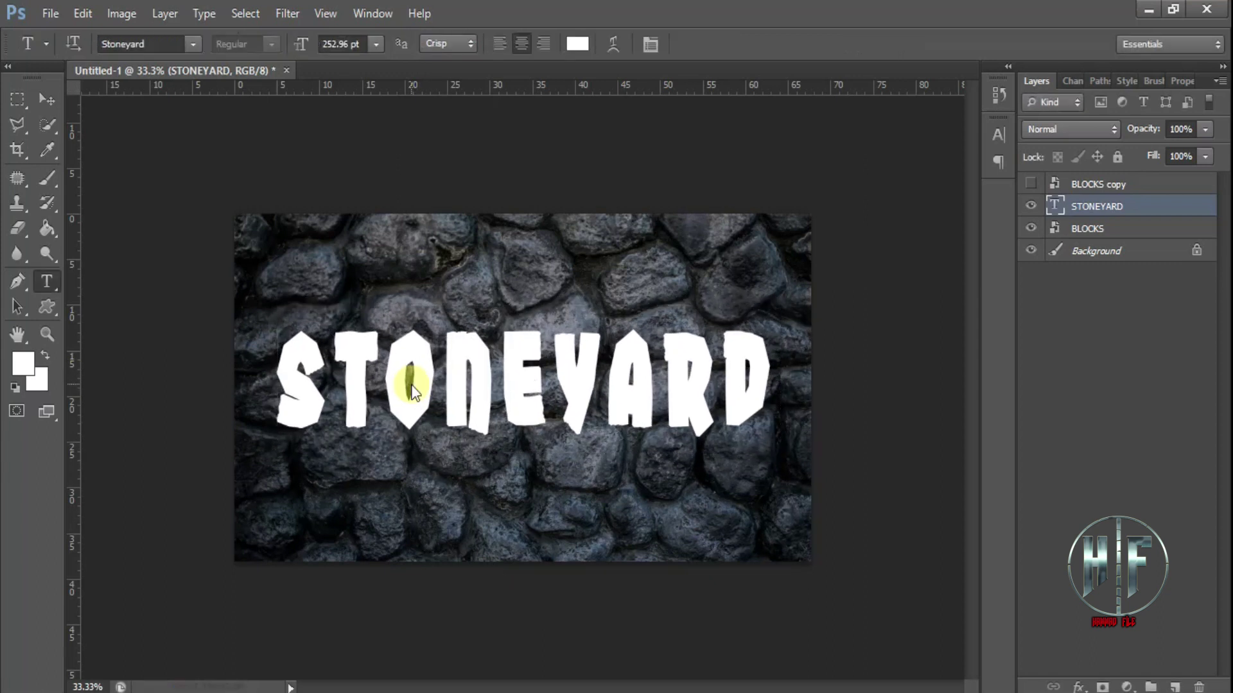
pyautogui.hotkey('ctrl', '+')
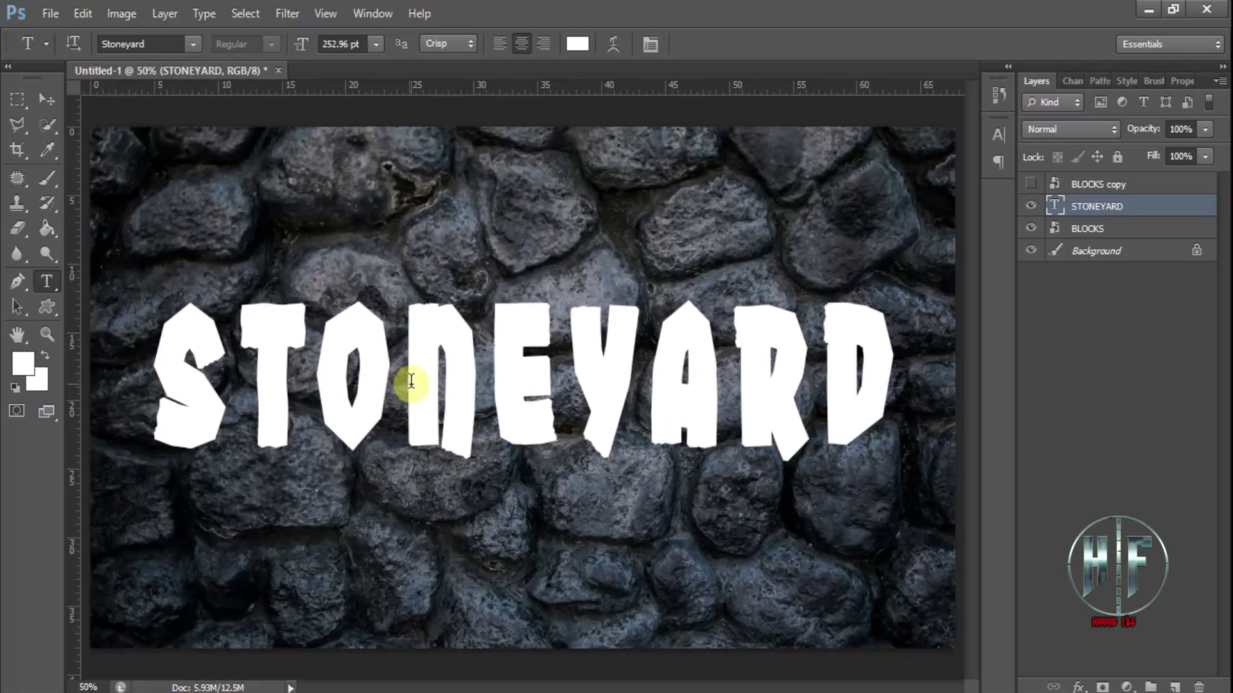
pyautogui.click(156, 43)
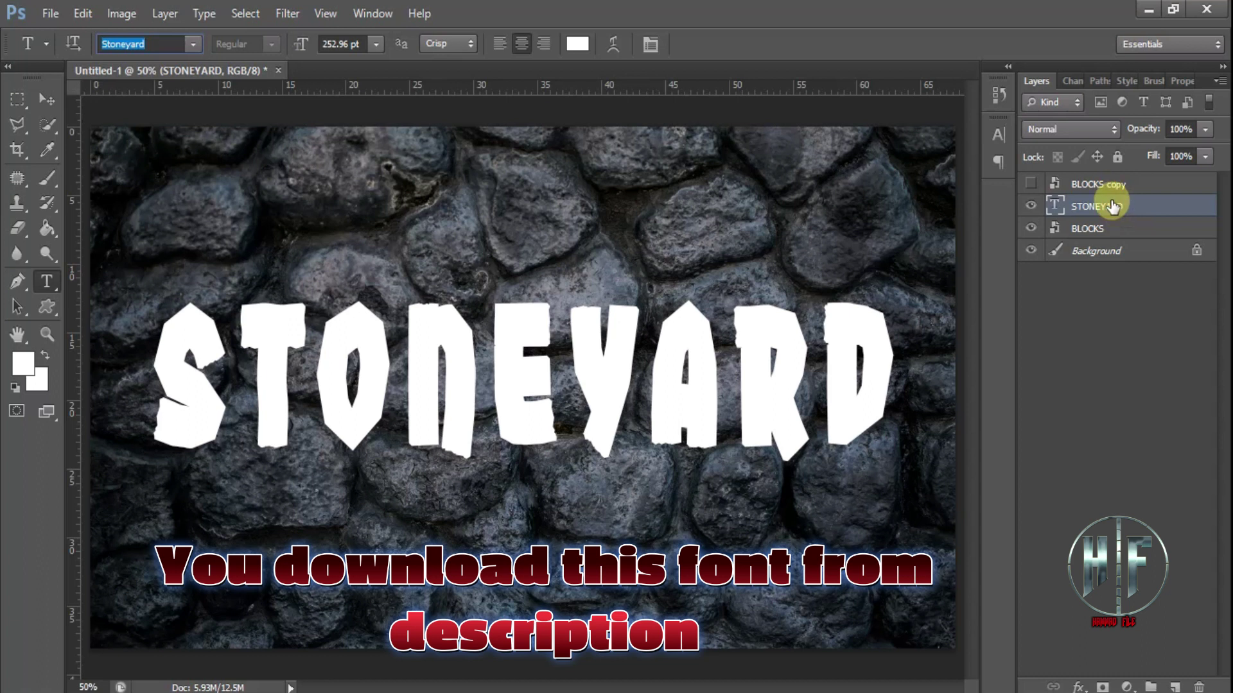
# - In Blending Options, split Blend If to This Layer 0/42, 250/255 and Underlying 227/255
pyautogui.rightClick(1091, 207)
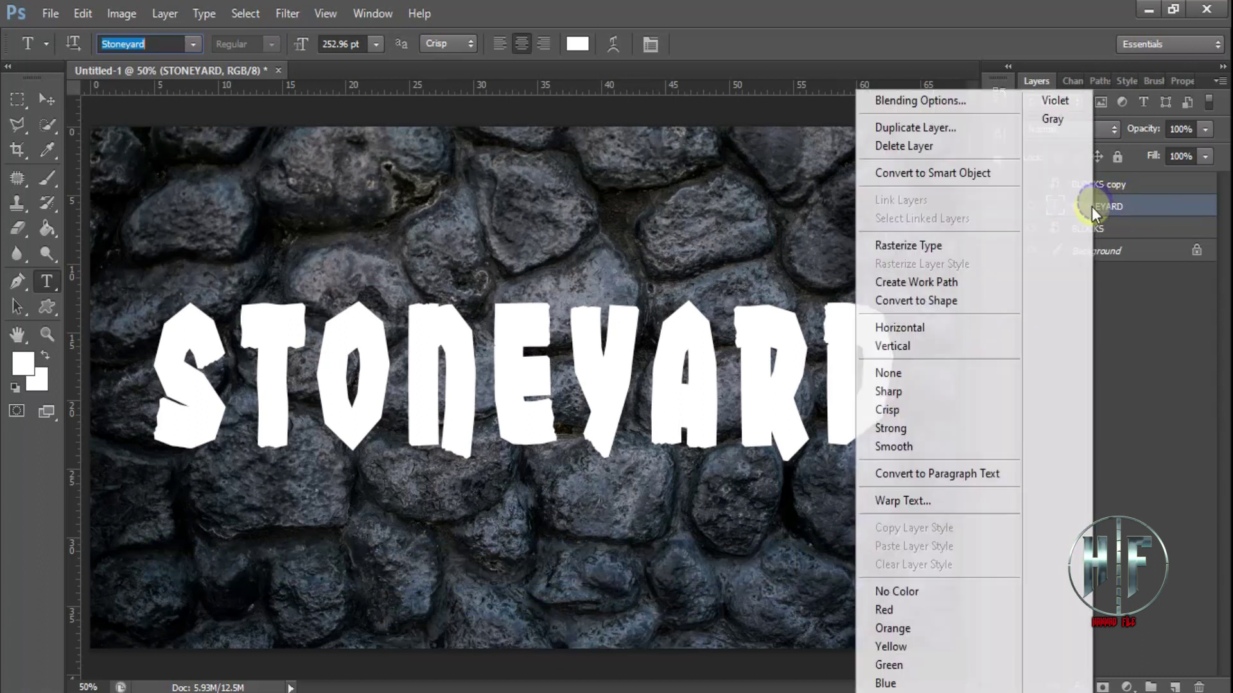
pyautogui.click(925, 102)
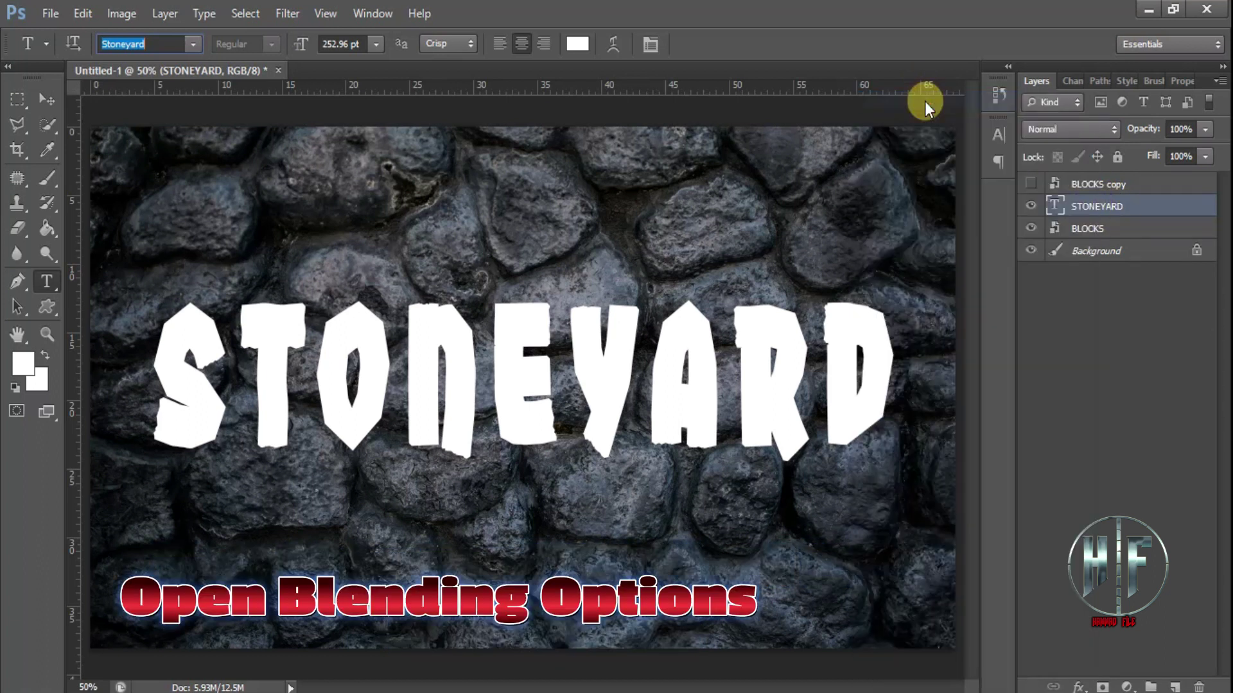
pyautogui.moveTo(835, 63); pyautogui.dragTo(780, 57)
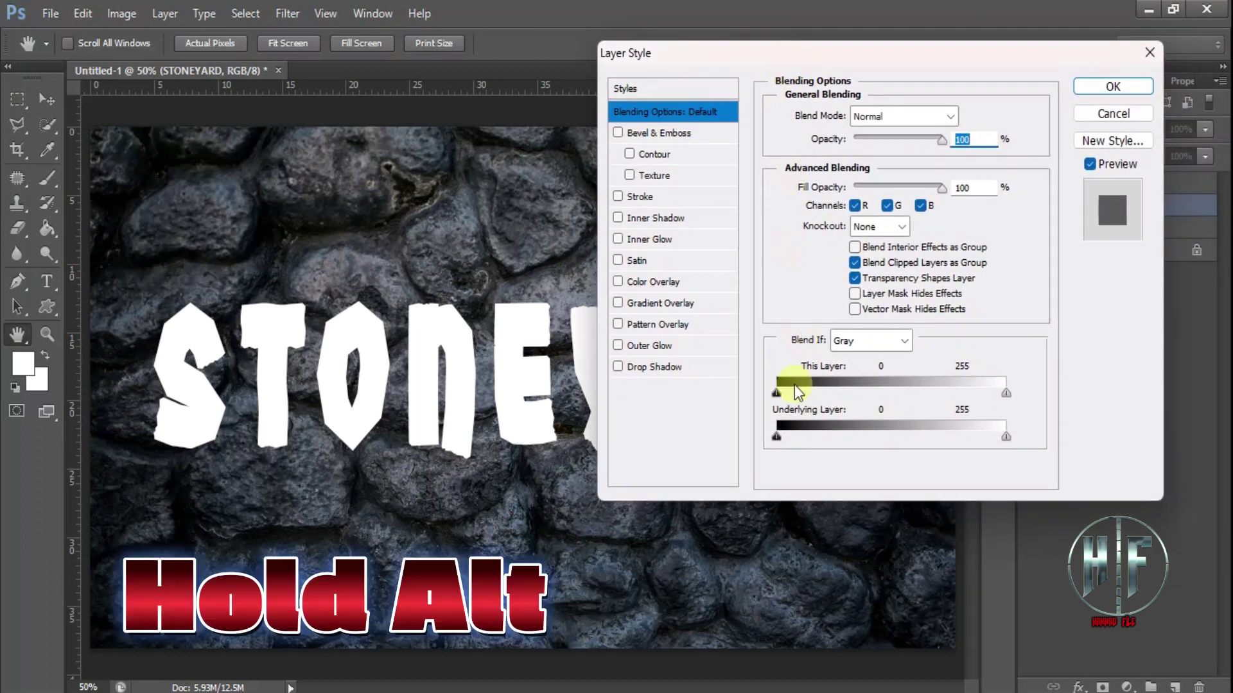
pyautogui.moveTo(779, 393); pyautogui.dragTo(814, 402)
pyautogui.moveTo(999, 395); pyautogui.dragTo(979, 443)
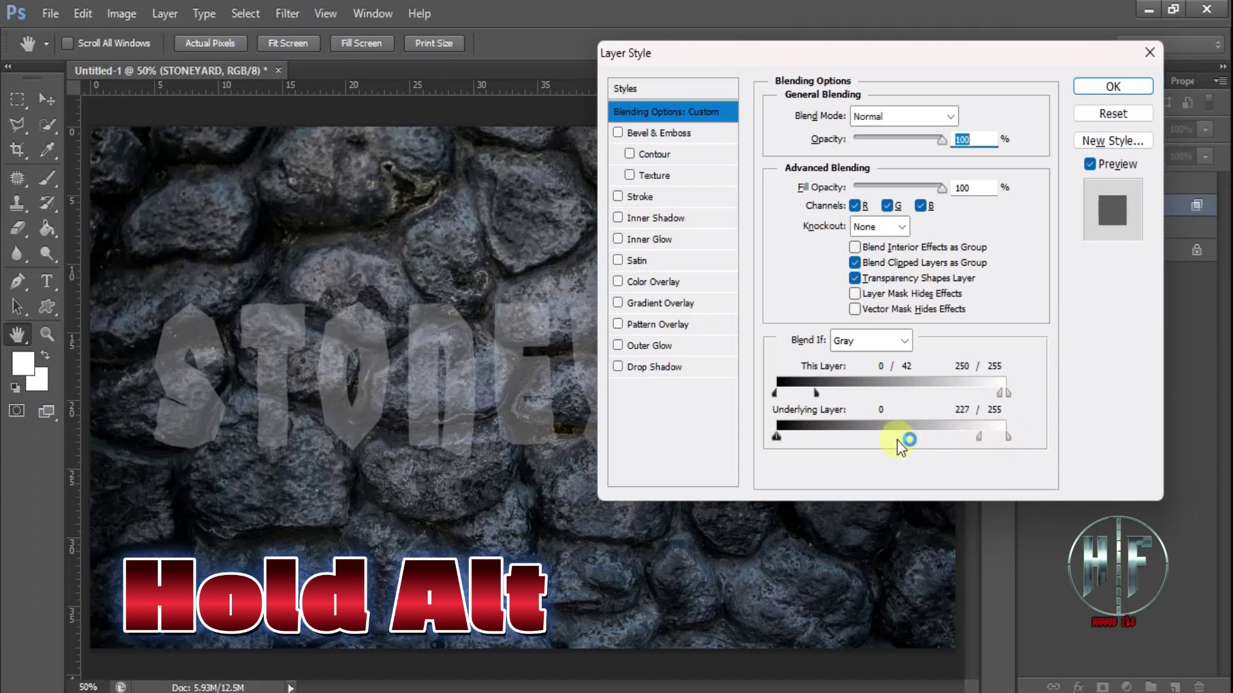
# - Add a white (ffffff) Color Overlay in Multiply mode to the STONEYARD layer
pyautogui.click(663, 283)
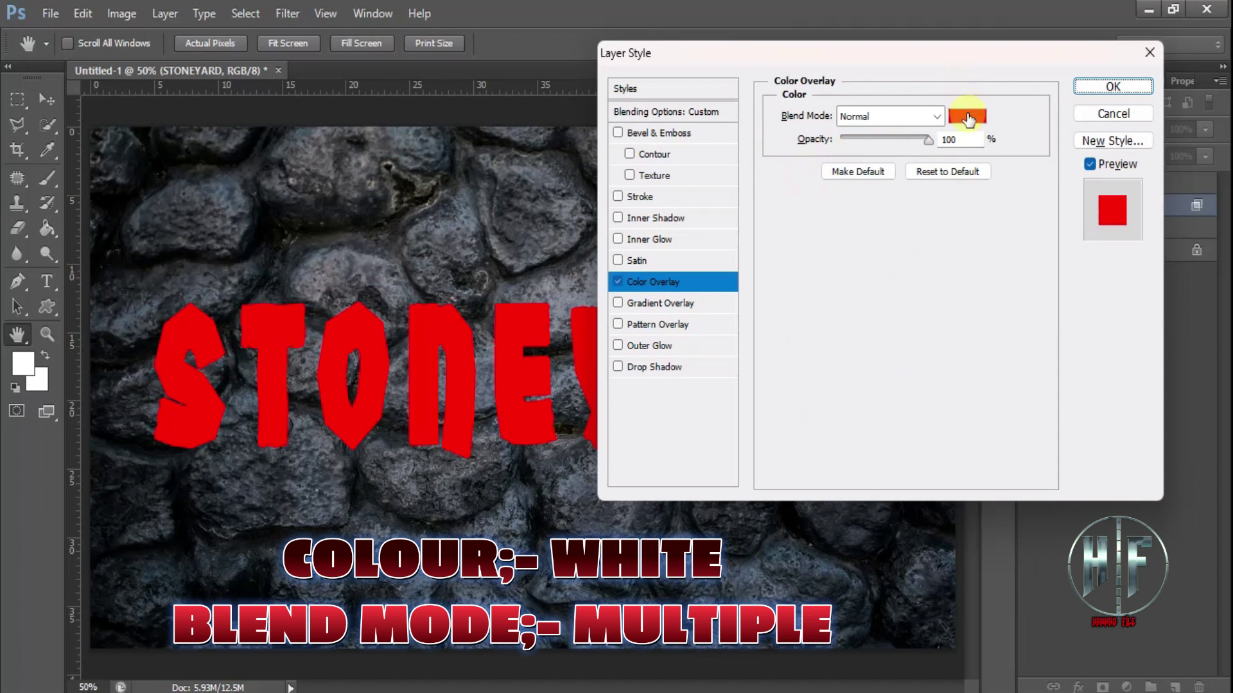
pyautogui.click(967, 118)
pyautogui.moveTo(834, 181); pyautogui.dragTo(688, 102)
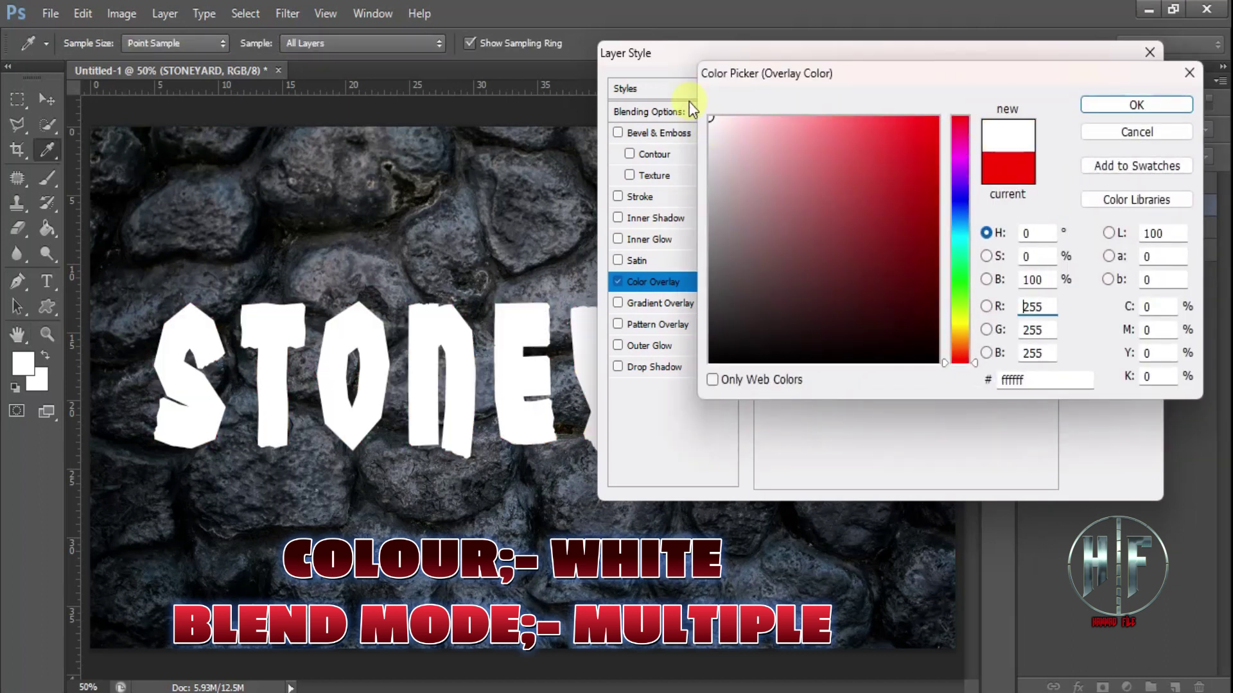
pyautogui.click(1154, 105)
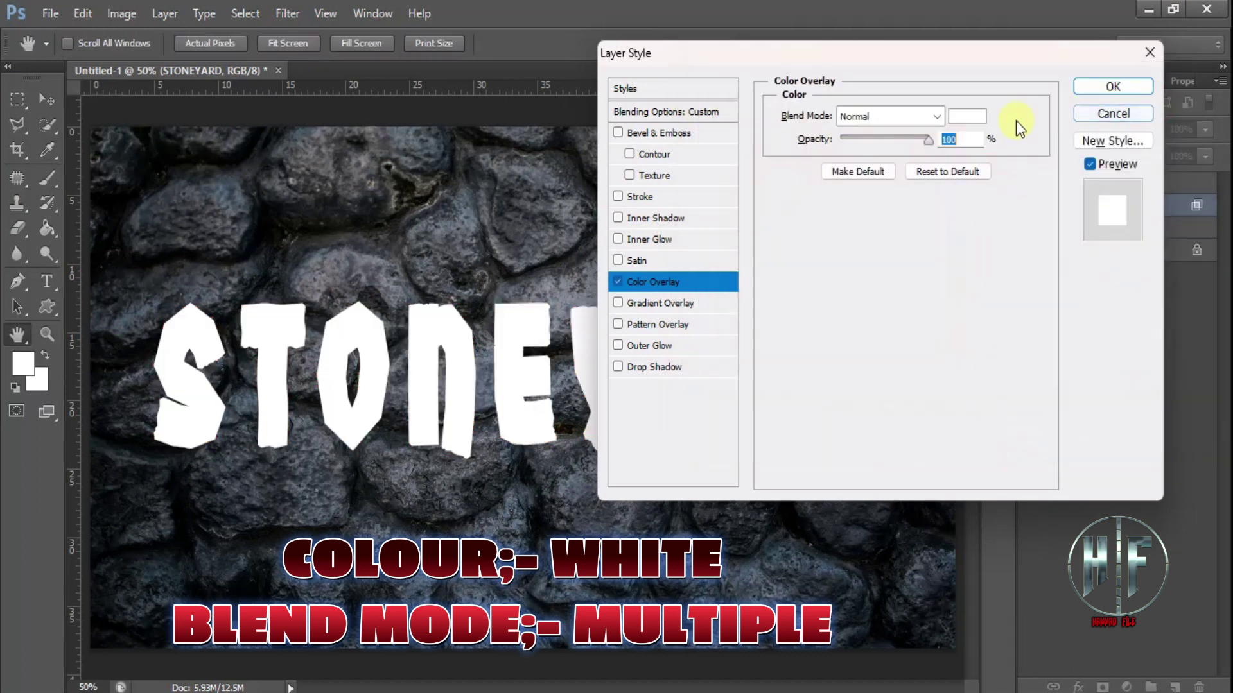
pyautogui.click(937, 118)
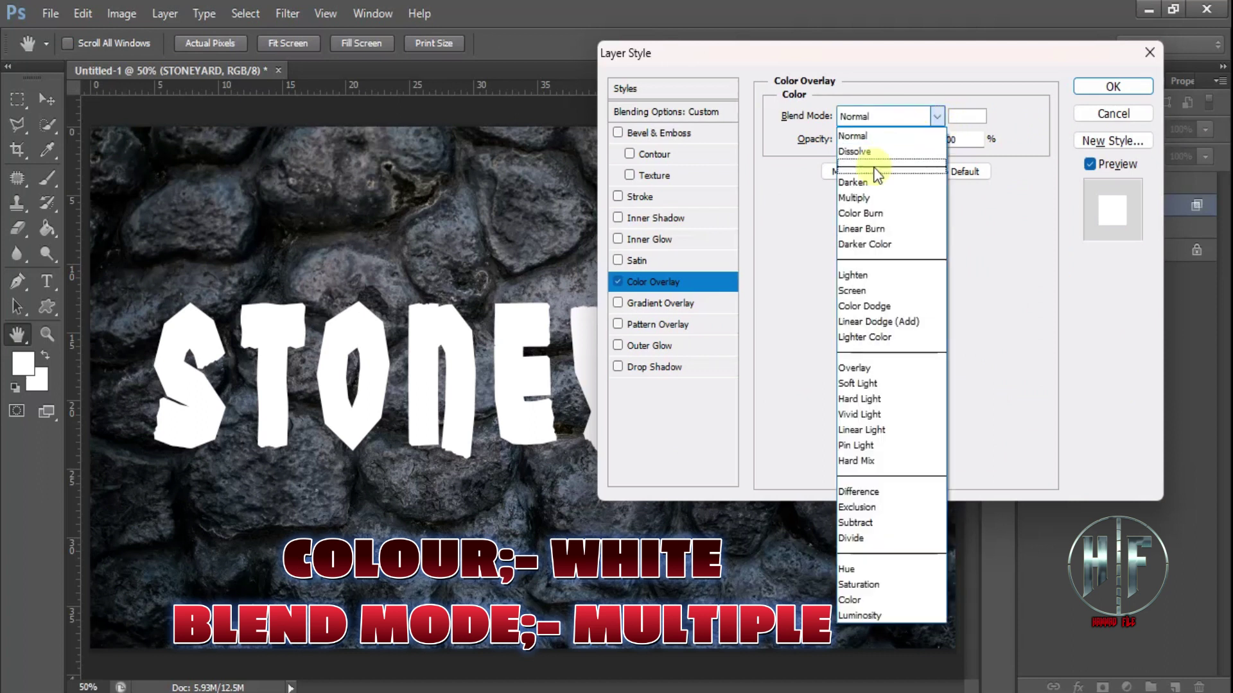
pyautogui.click(855, 195)
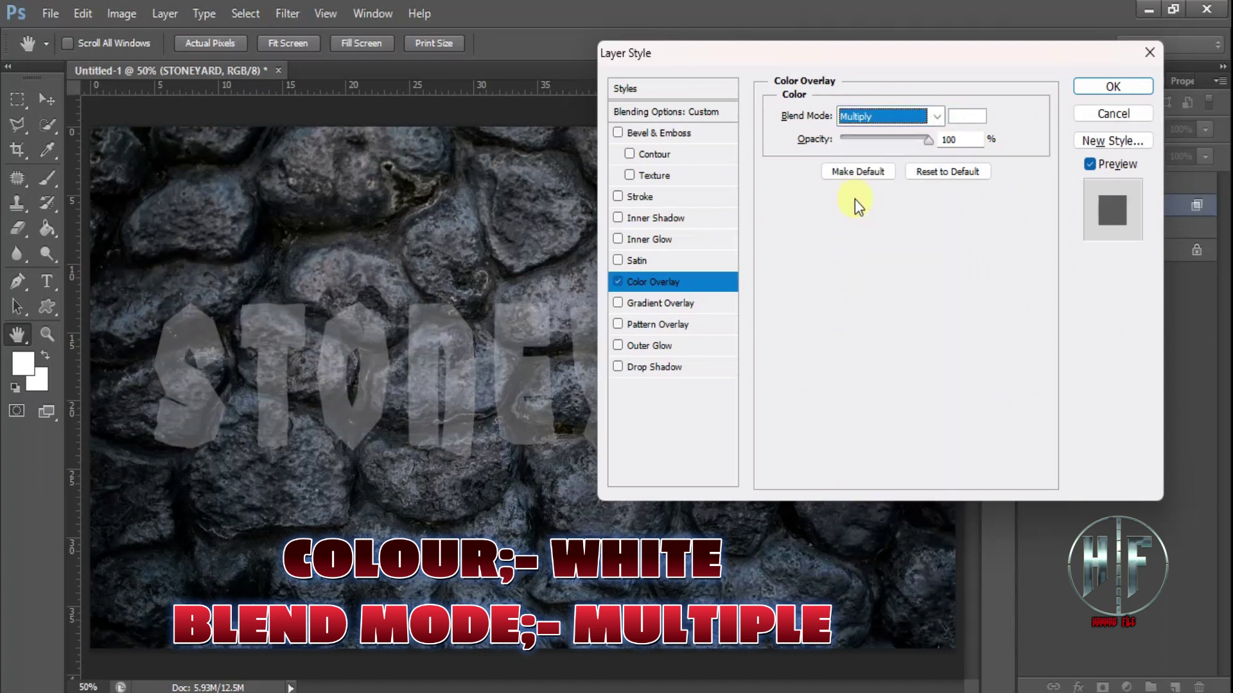
pyautogui.click(618, 196)
# - Set the Stroke colour to white and size to 2 px, then apply the layer style
pyautogui.click(633, 197)
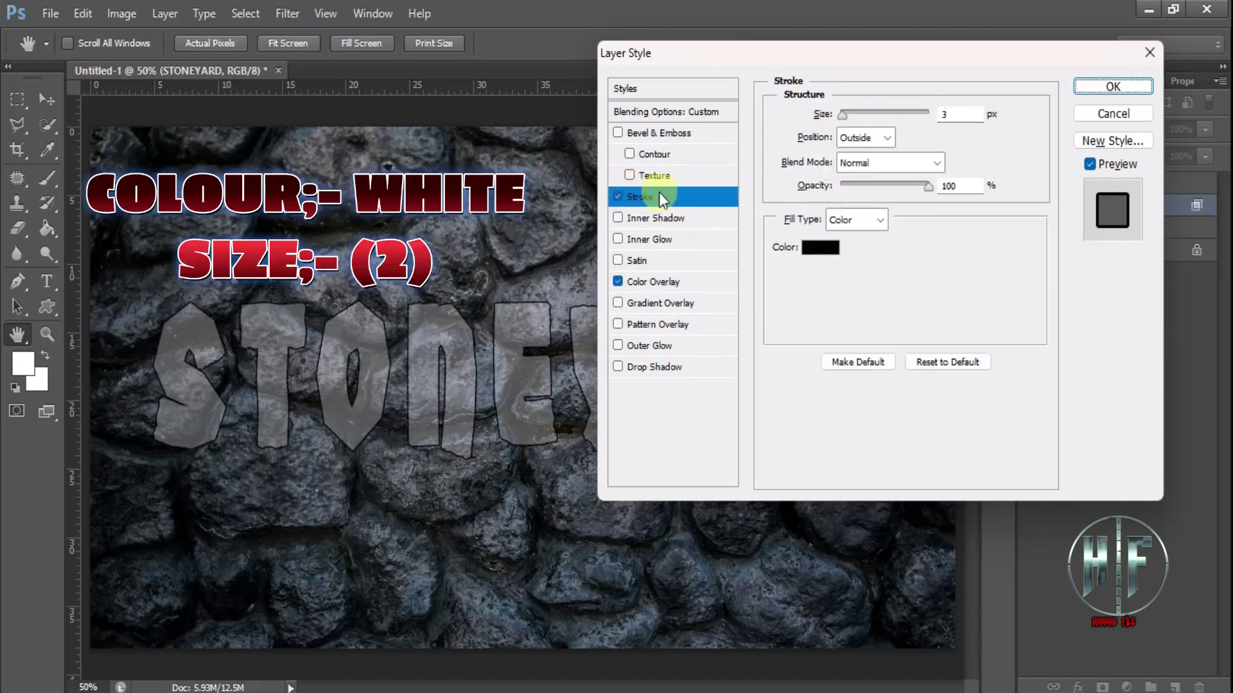
pyautogui.click(834, 257)
pyautogui.moveTo(831, 249)
pyautogui.mouseDown()
pyautogui.moveTo(768, 204)
pyautogui.moveTo(683, 79)
pyautogui.mouseUp()
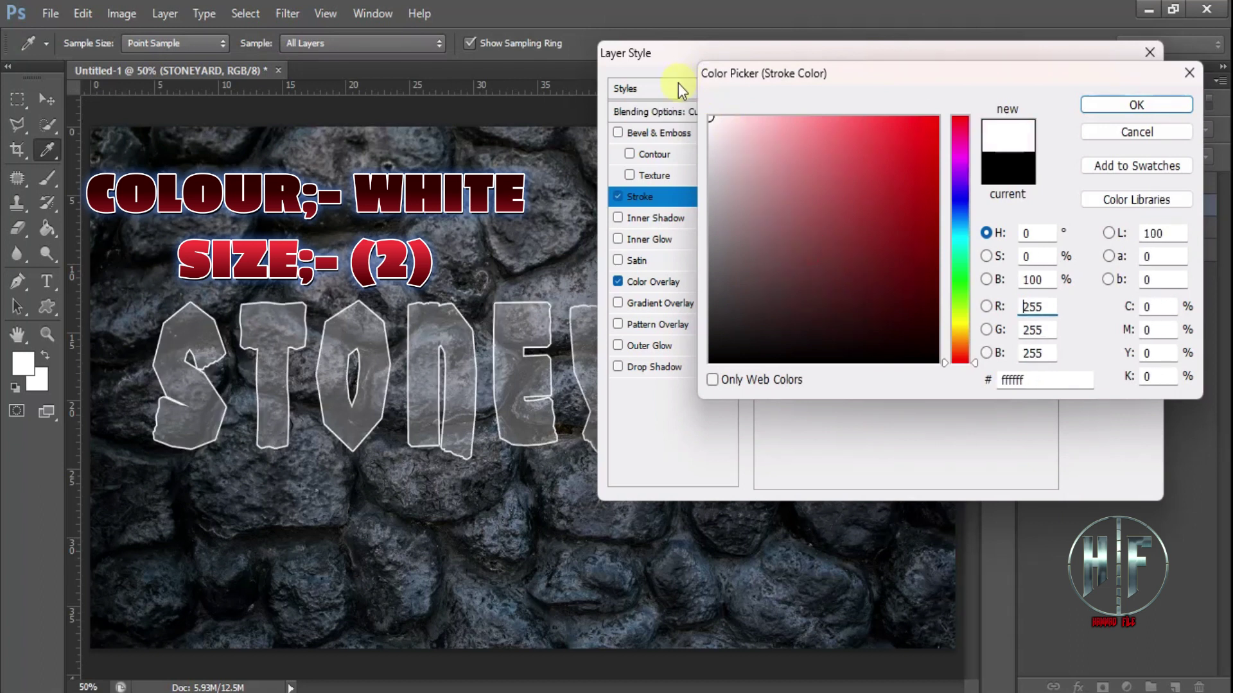
pyautogui.click(1125, 106)
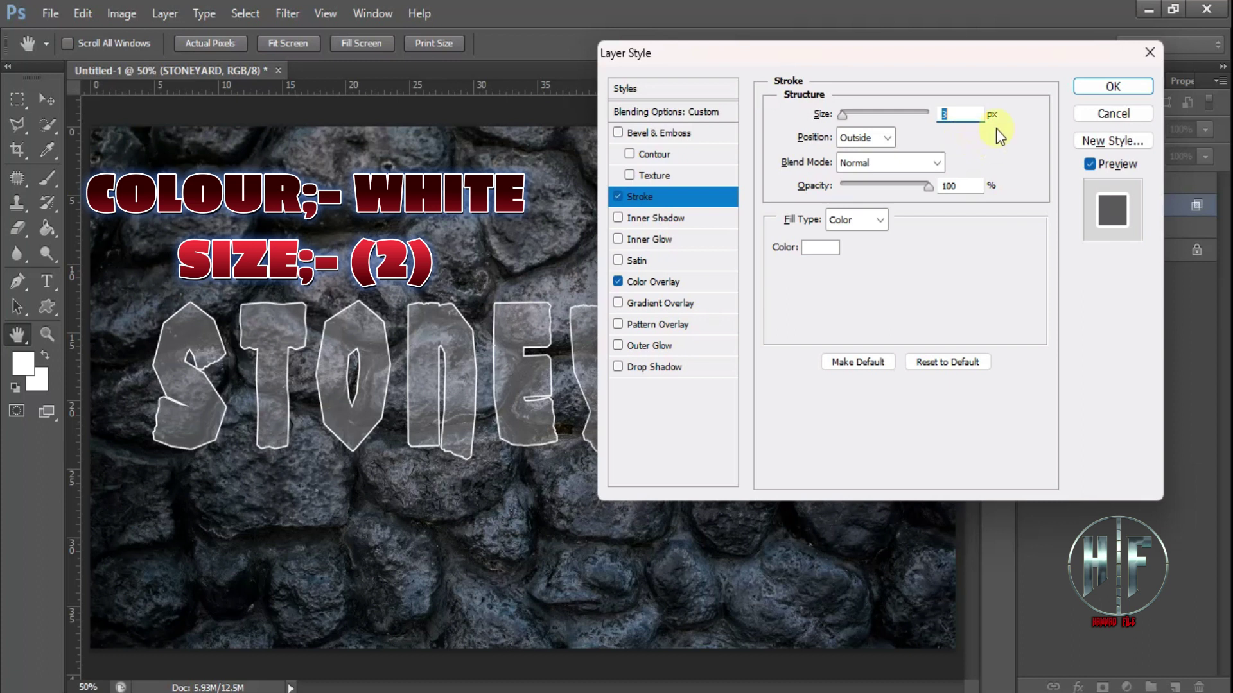
pyautogui.write('2')
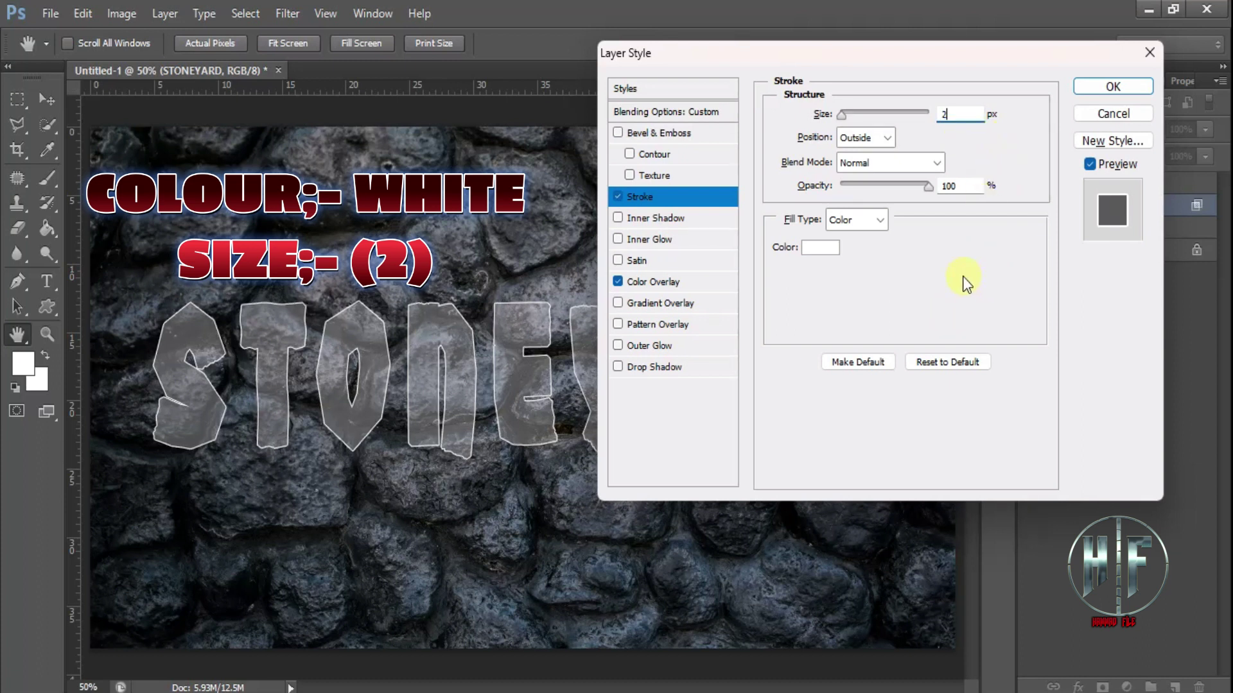
pyautogui.click(1093, 86)
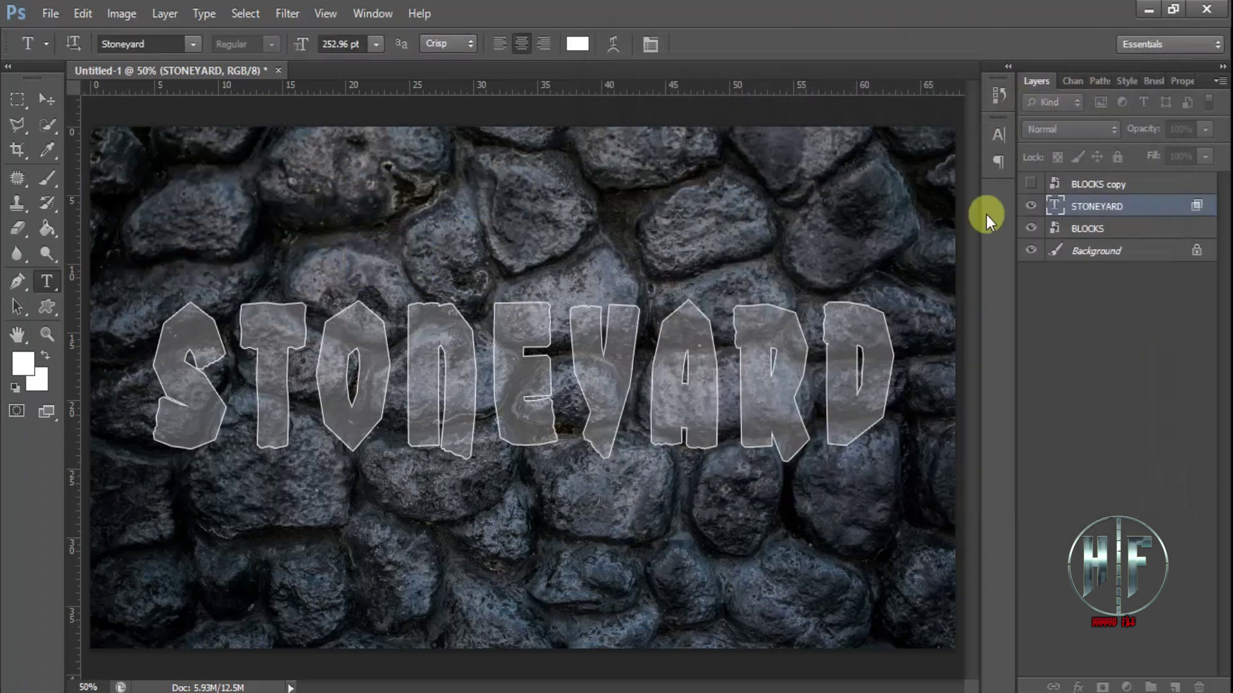
# - Duplicate the STONEYARD text layer and open Blending Options on the copy
pyautogui.click(1212, 206)
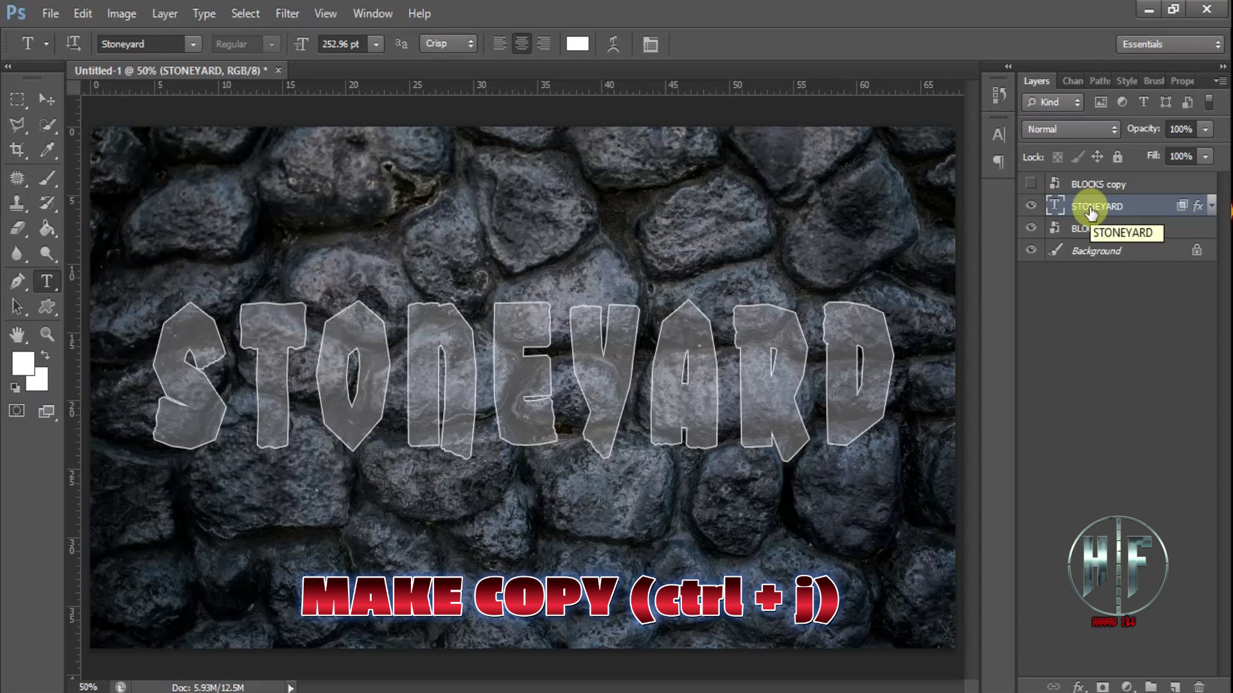
pyautogui.hotkey('ctrl', 'j')
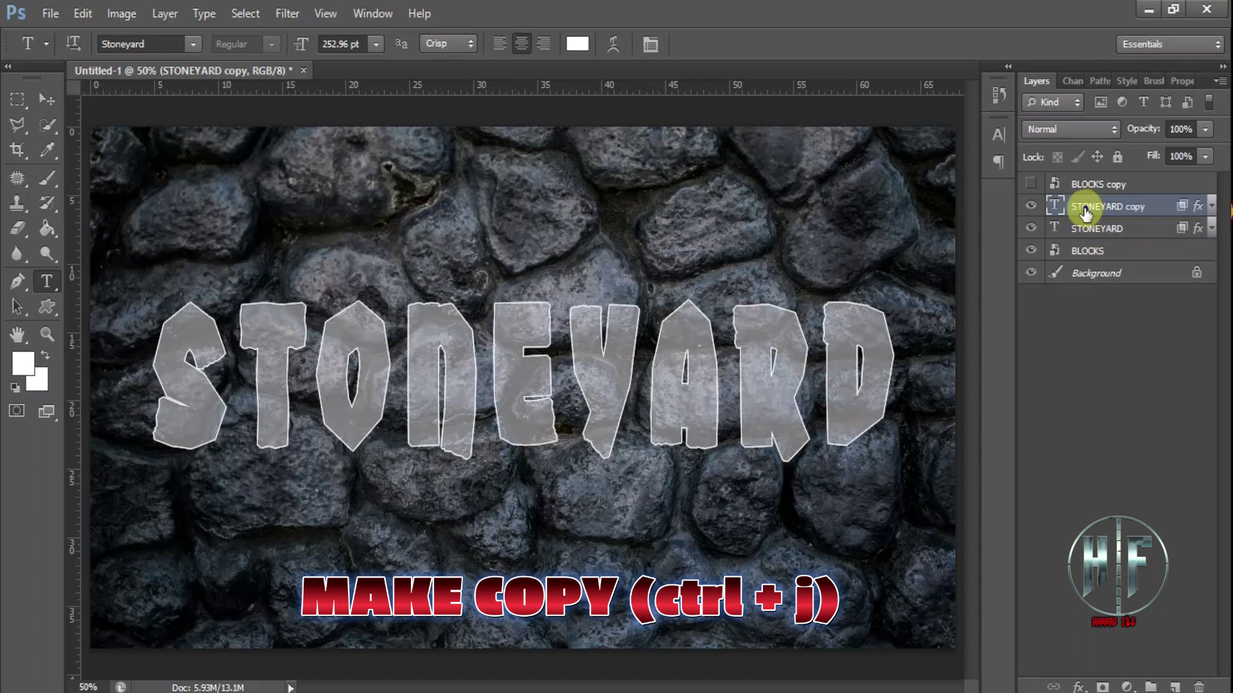
pyautogui.rightClick(1085, 211)
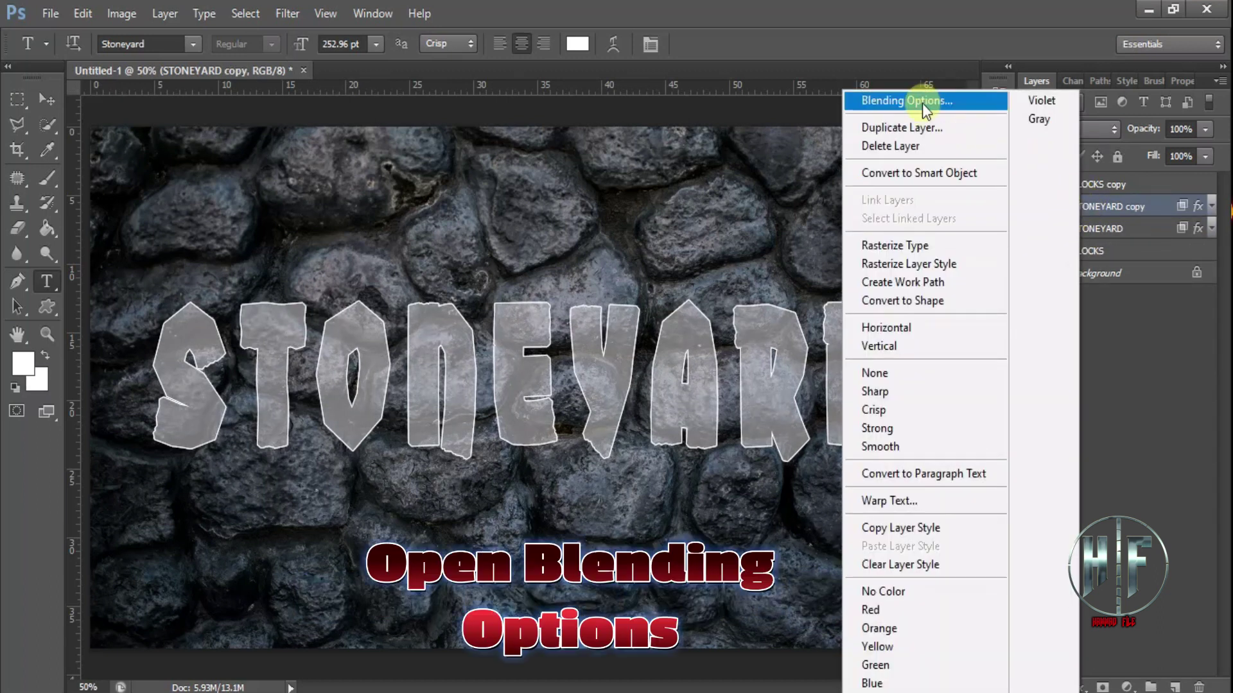
pyautogui.click(922, 102)
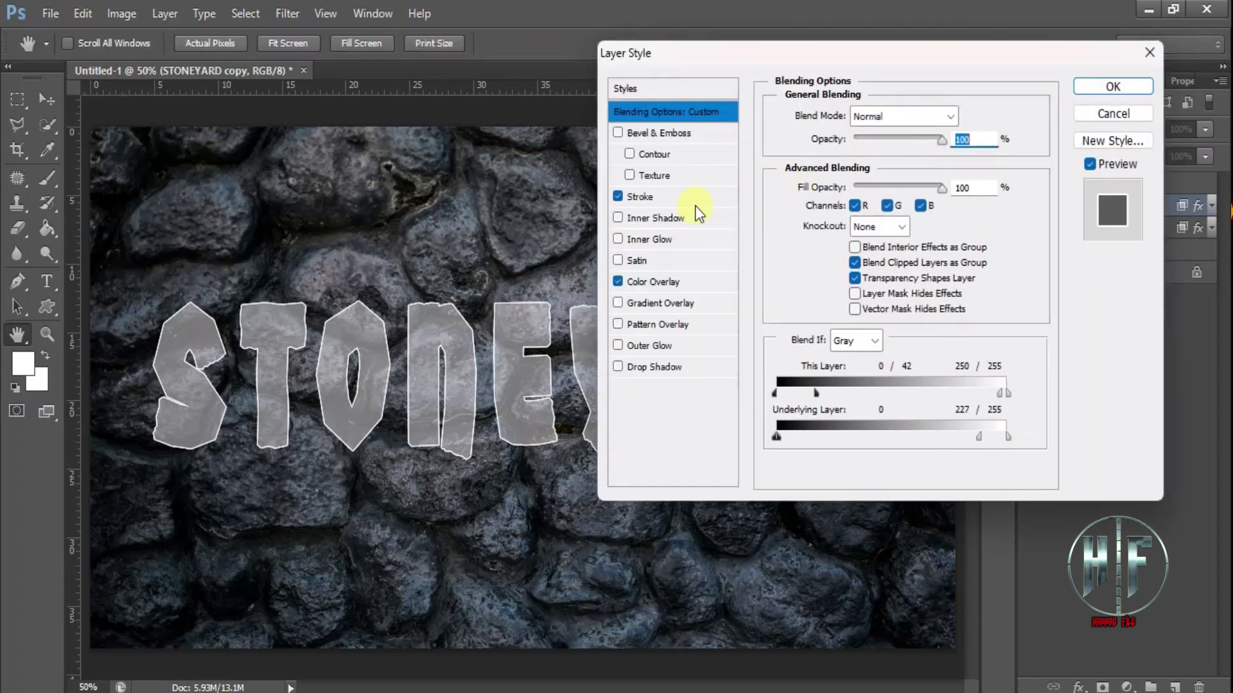
# - Set the copy's Color Overlay to black with Overlay blend mode
pyautogui.click(661, 285)
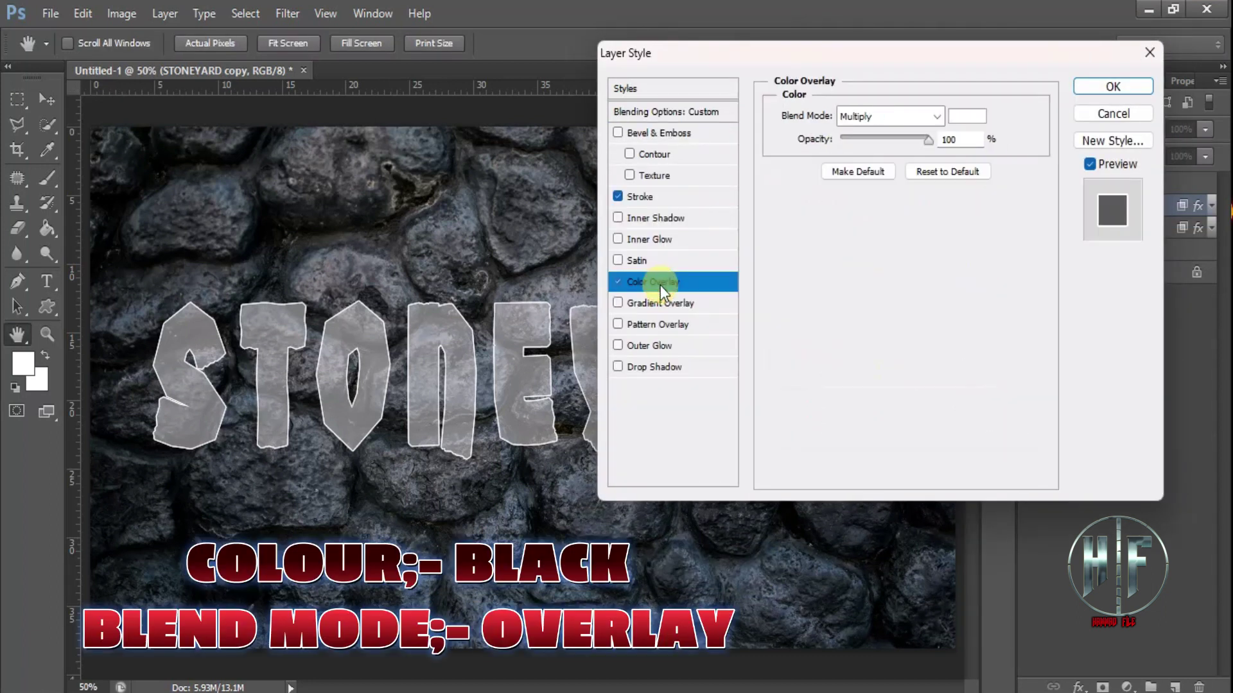
pyautogui.click(968, 116)
pyautogui.moveTo(867, 206)
pyautogui.mouseDown()
pyautogui.moveTo(722, 324)
pyautogui.moveTo(701, 368)
pyautogui.mouseUp()
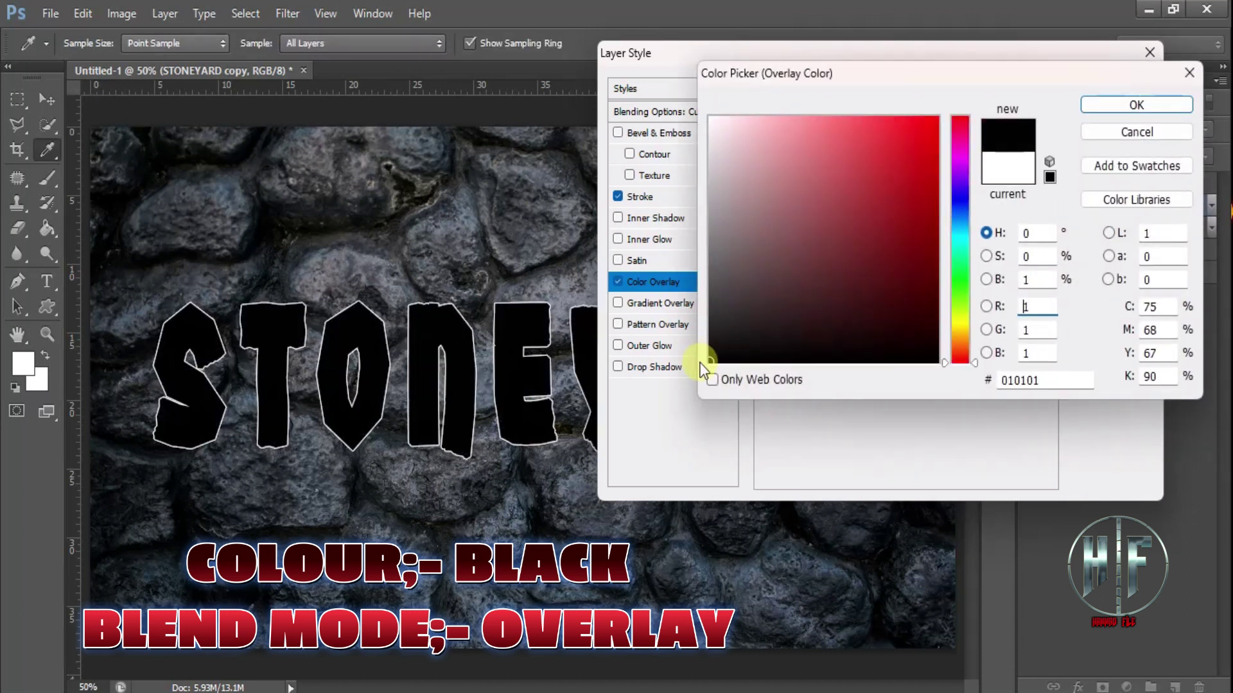
pyautogui.click(1100, 103)
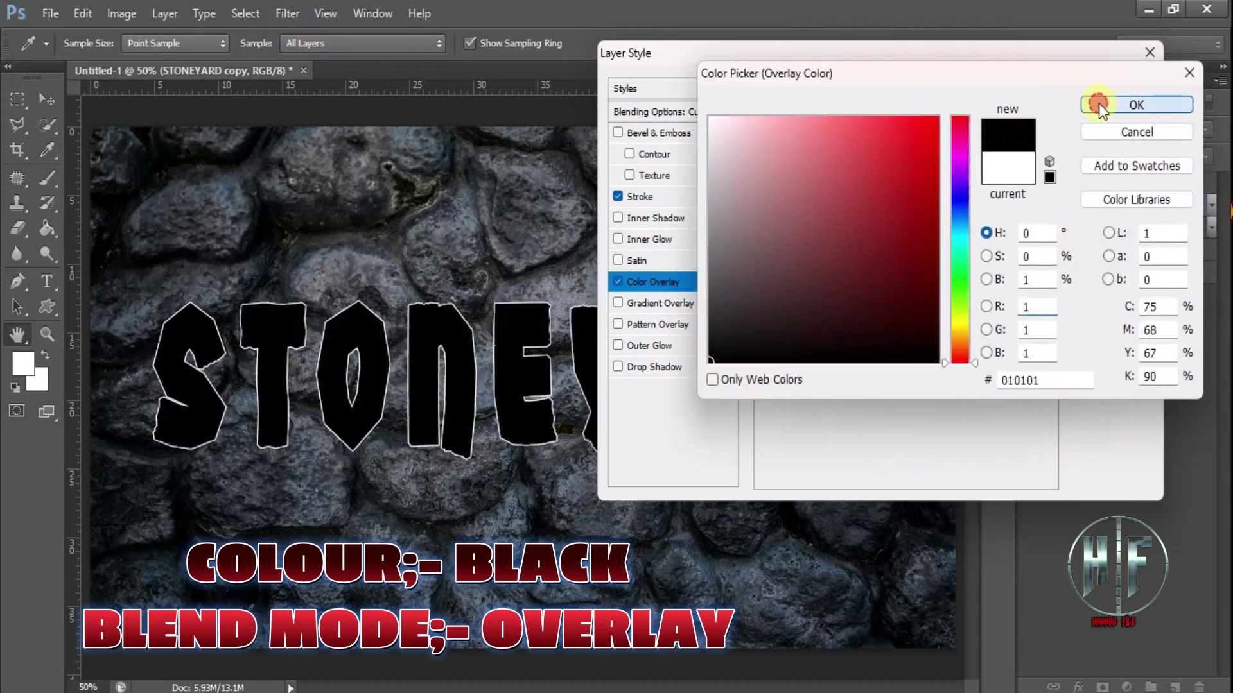
pyautogui.click(935, 118)
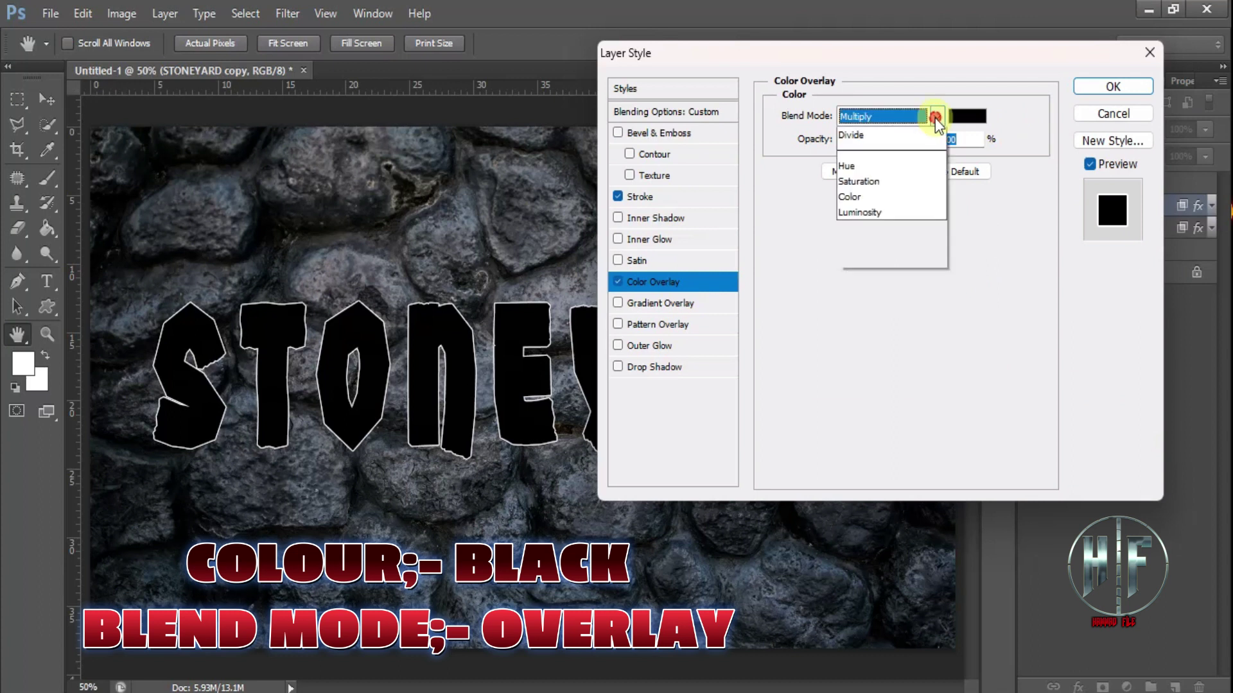
pyautogui.click(854, 368)
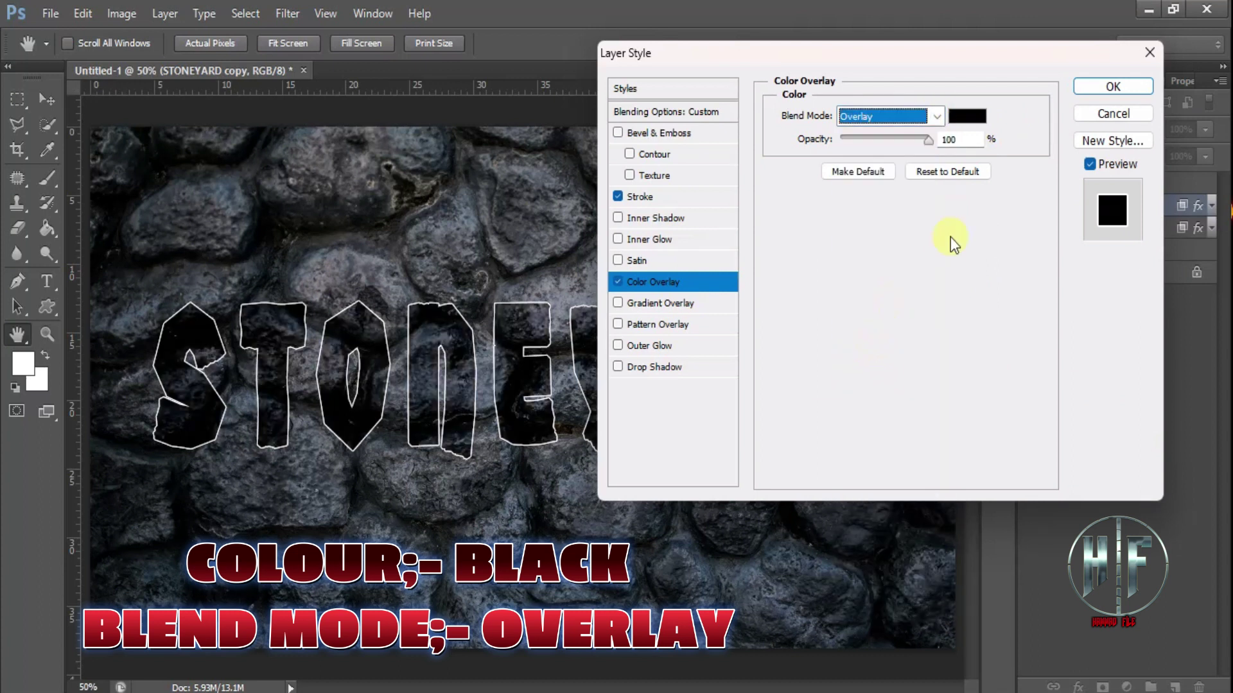
# - Apply the copy's style, then unhide BLOCKS copy and set its blend mode to Overlay
pyautogui.click(1092, 86)
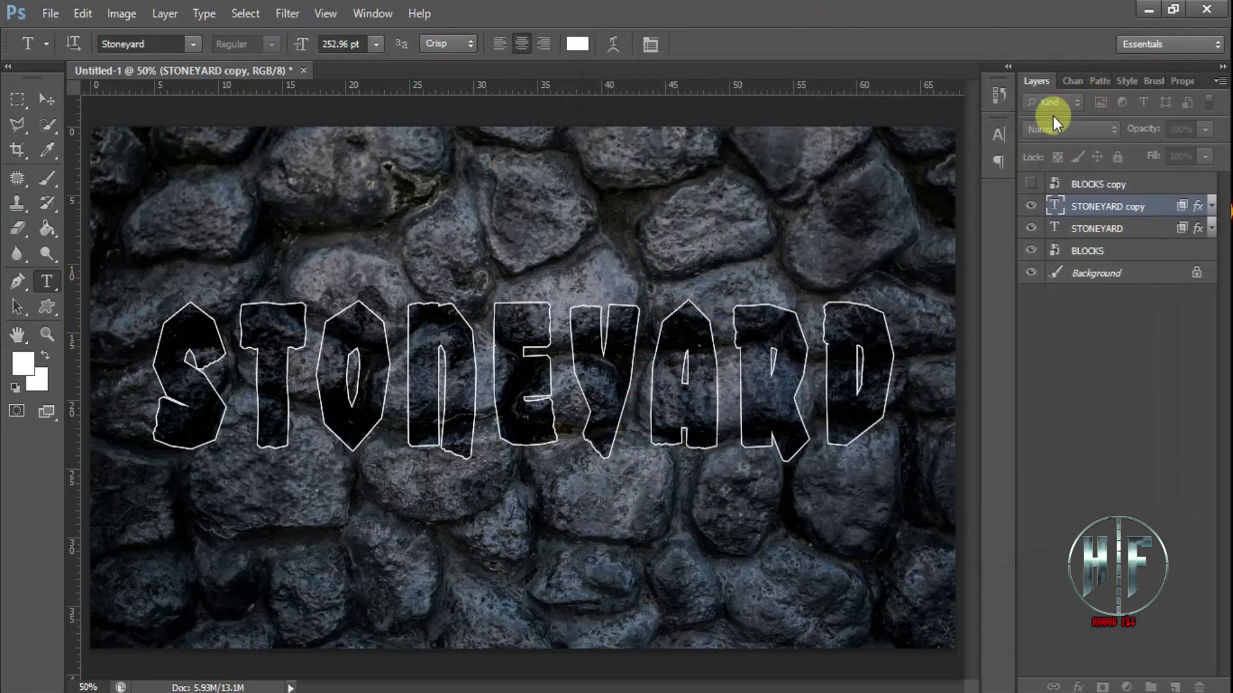
pyautogui.click(1083, 186)
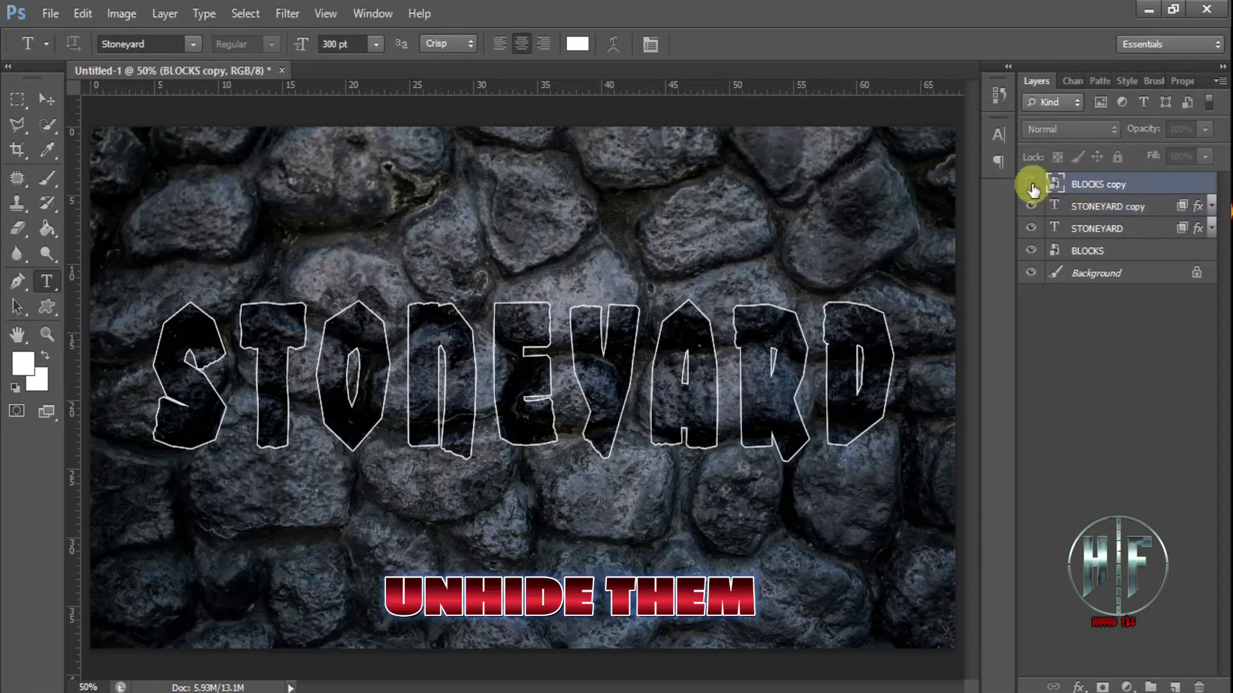
pyautogui.click(1032, 185)
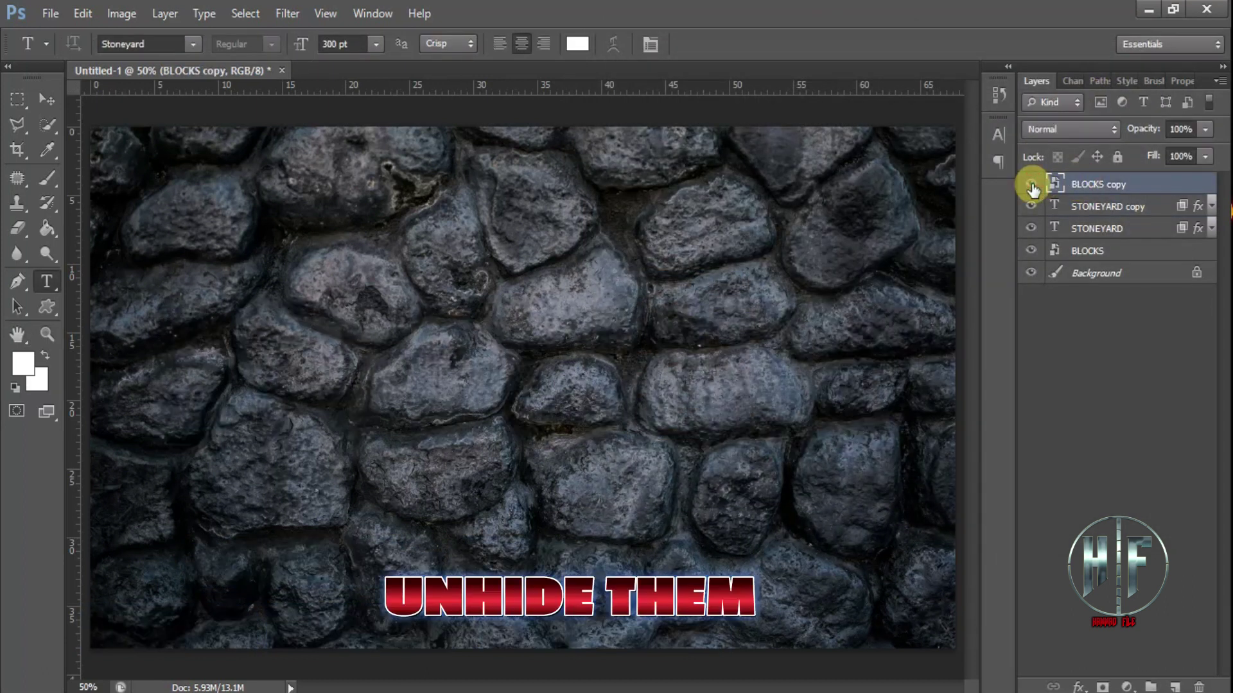
pyautogui.click(1092, 129)
pyautogui.click(1055, 380)
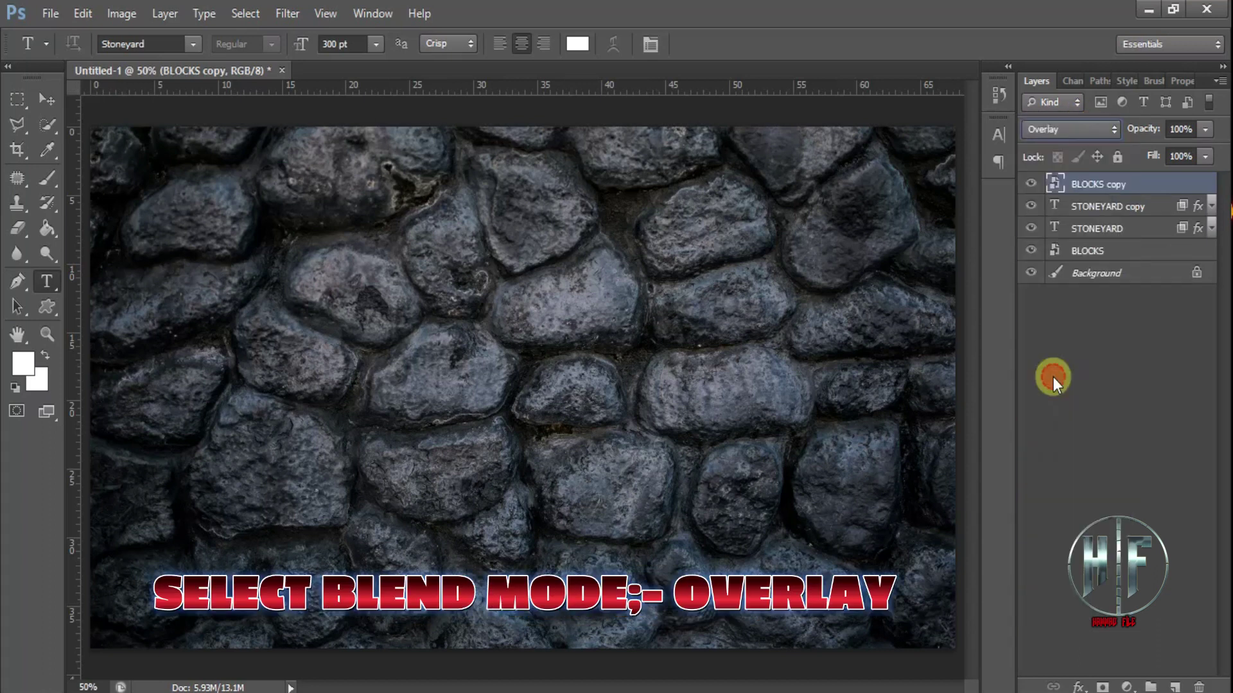